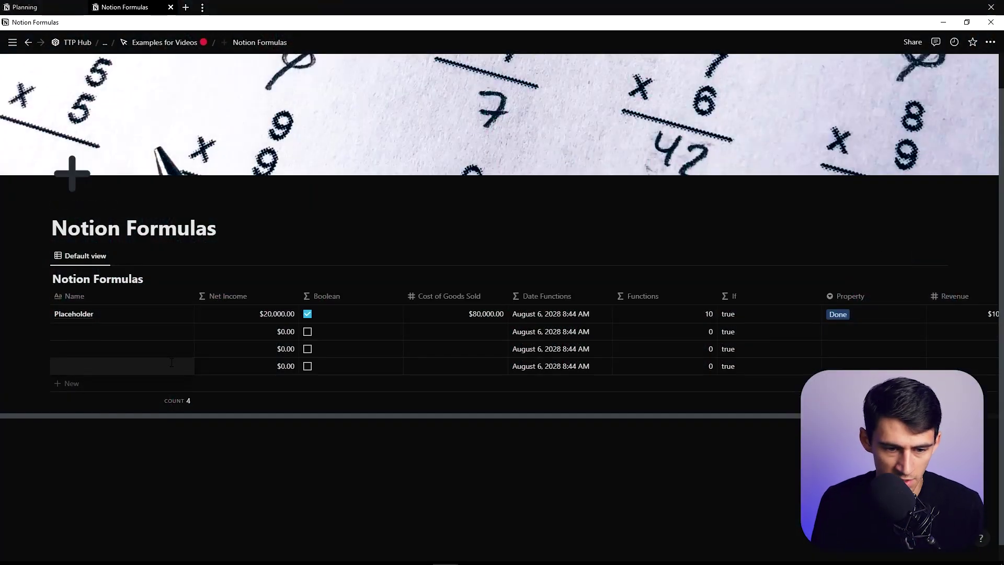
type("This Name")
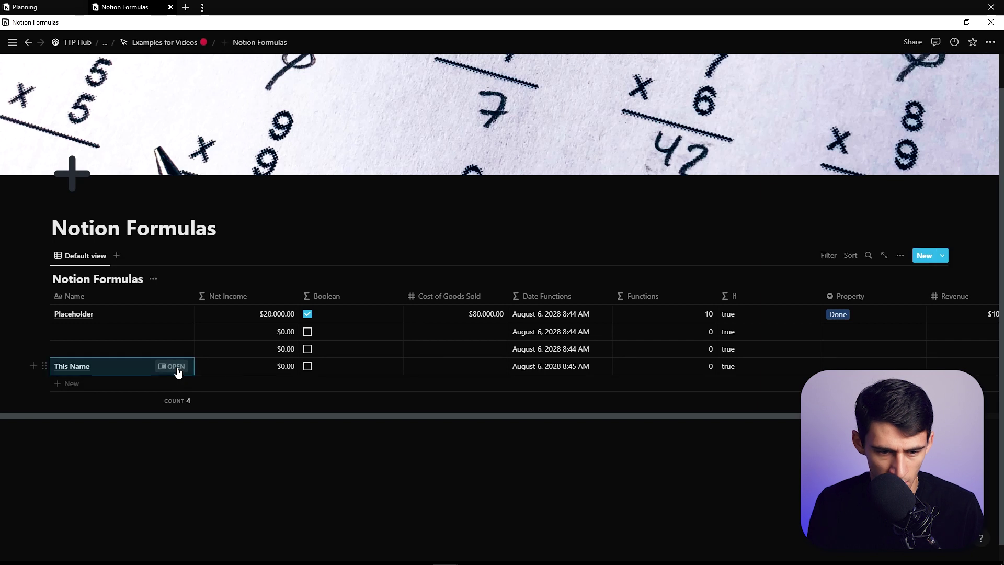
Open the This Name entry and set its Text Example to "and This Name"
left_click(174, 365)
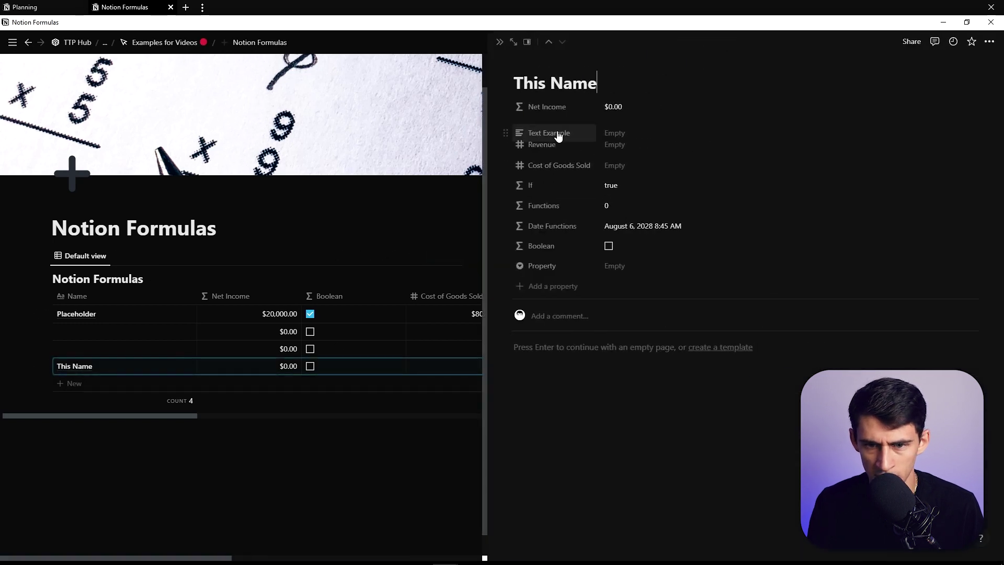
left_click_drag(540, 207, 552, 109)
left_click(615, 107)
type("and This")
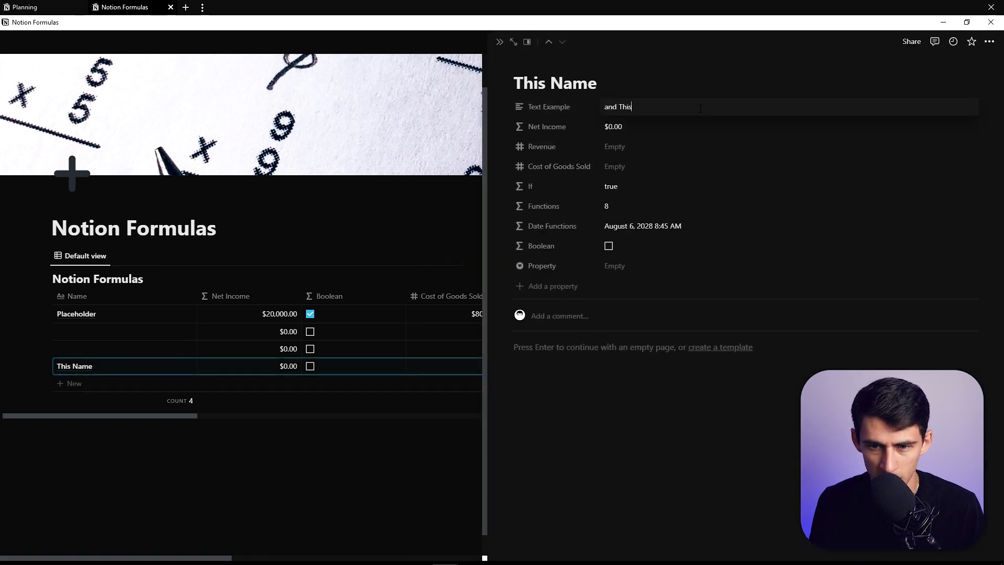
type("Name")
Add a Concat formula property: concat(prop("Name"), prop("Text Example"))
left_click(545, 286)
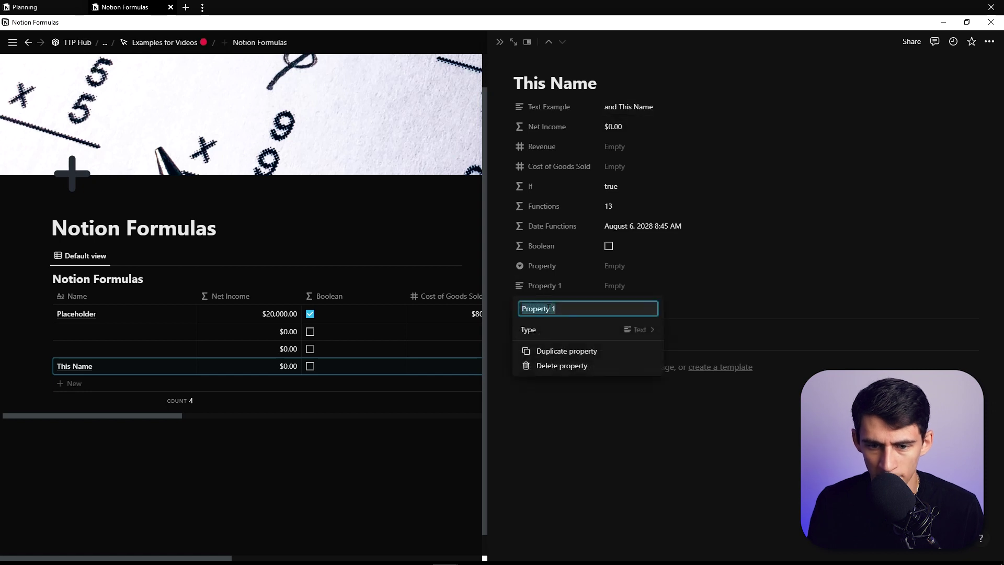
type("Concat")
left_click(550, 330)
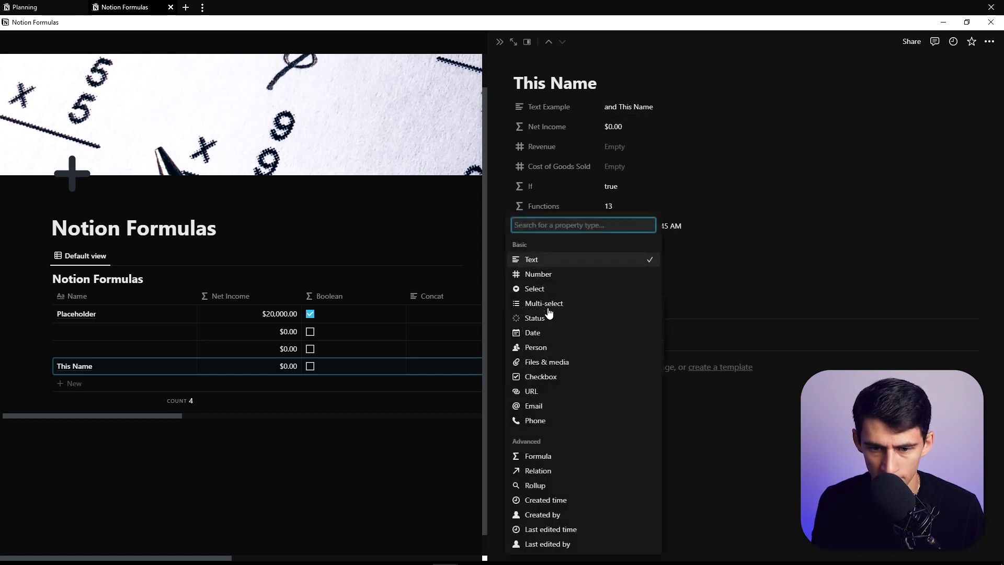
type("form")
key("Return")
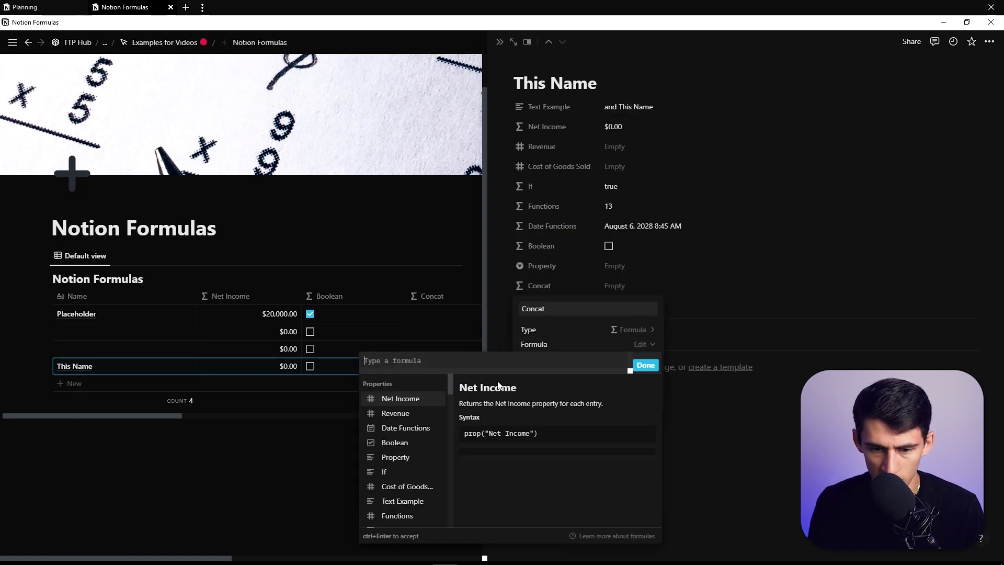
type("concat(")
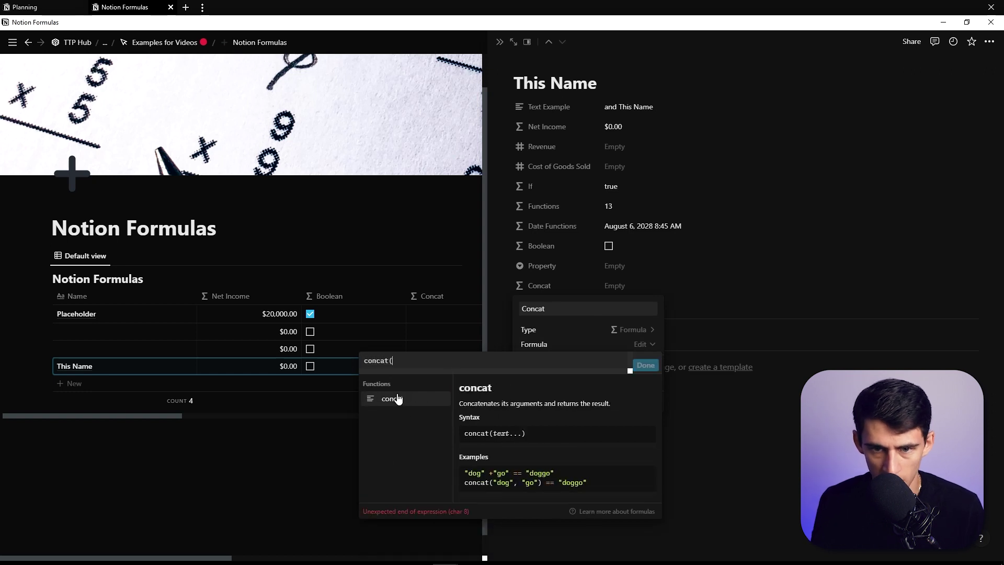
type("text")
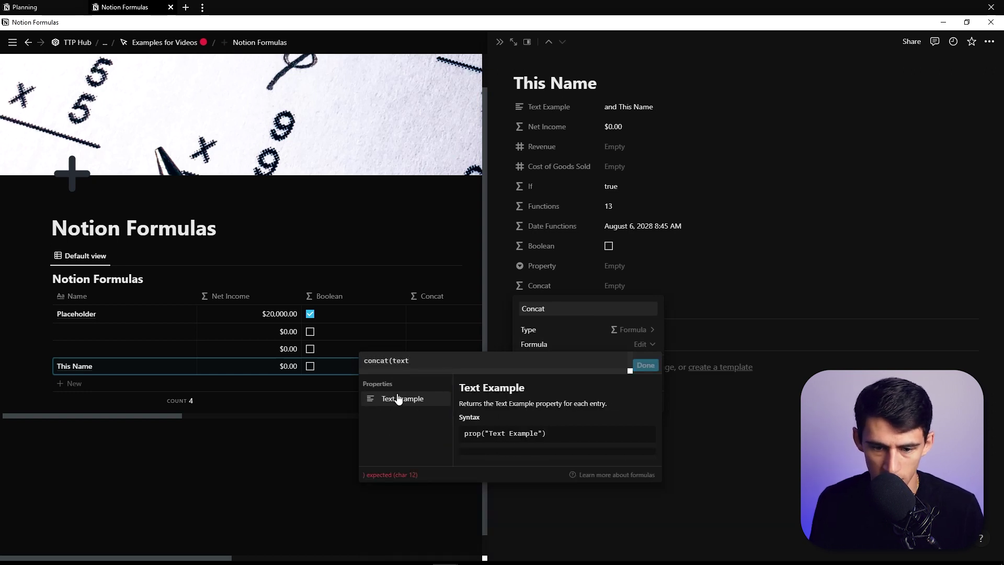
key("BackSpace")
key("BackSpace")
key("BackSpace")
type("name")
key("Return")
type(", ")
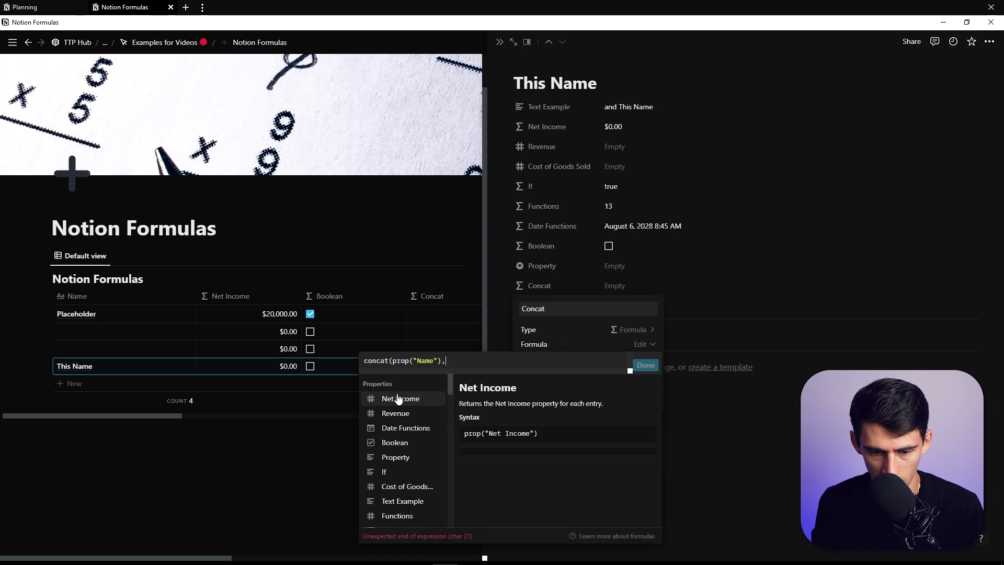
type("text")
key("Return")
type(")")
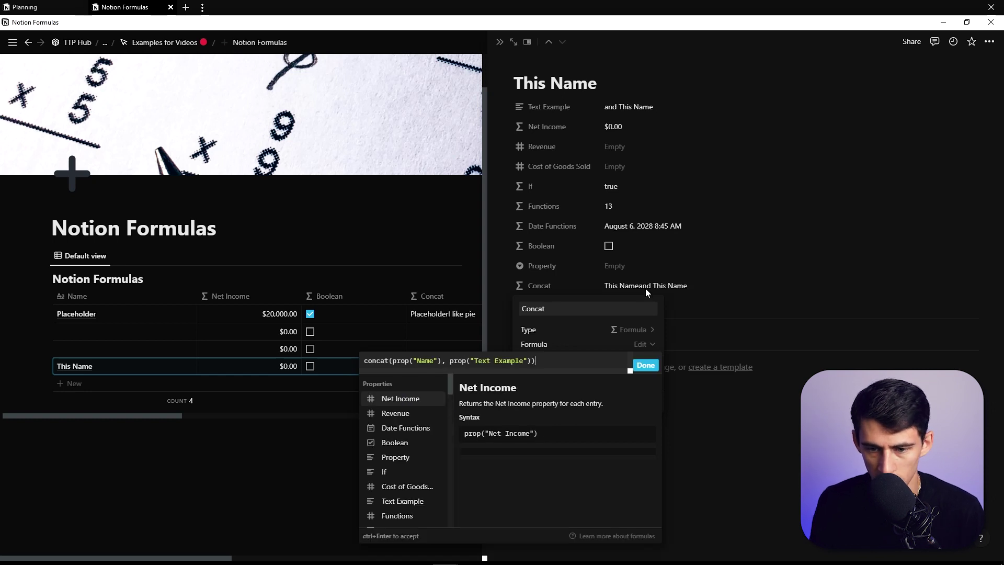
left_click(449, 360)
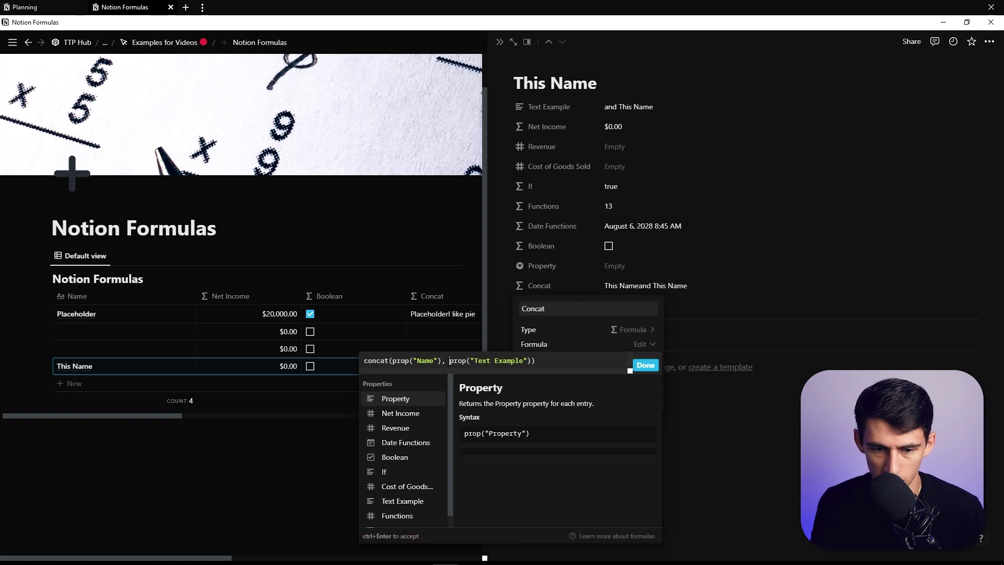
Confirm the Concat formula and add a new property named To Number
left_click(643, 365)
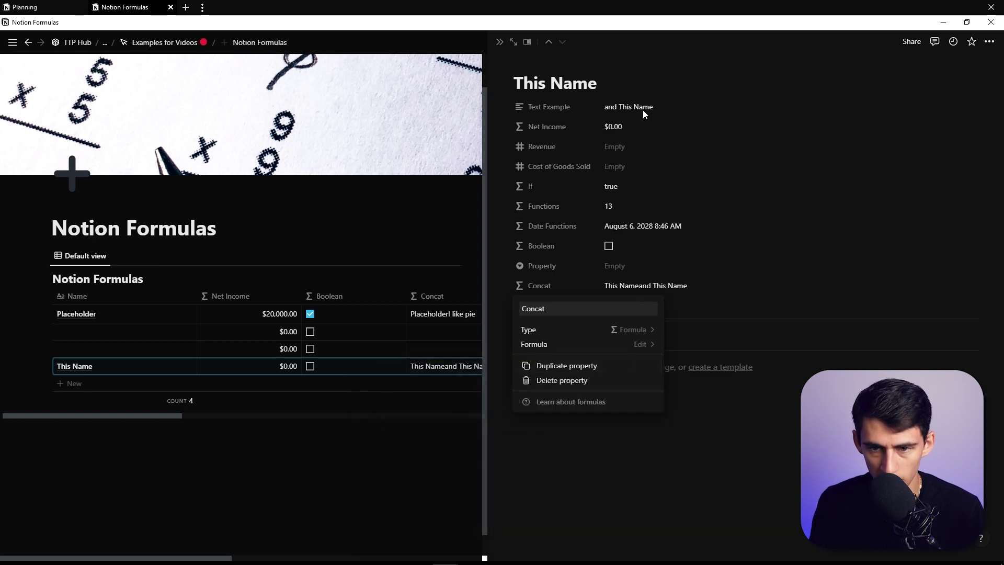
left_click(623, 109)
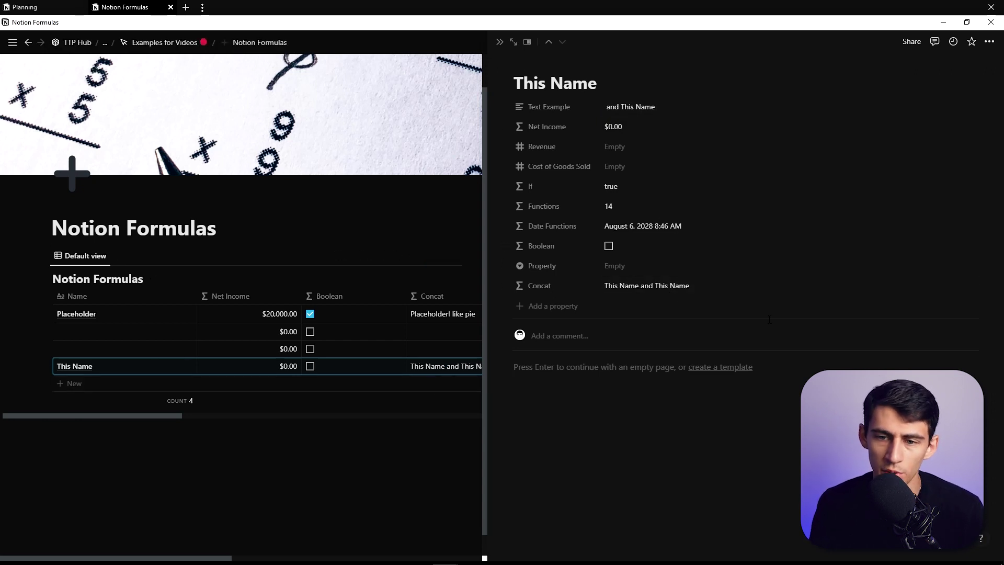
left_click(554, 306)
left_click(553, 328)
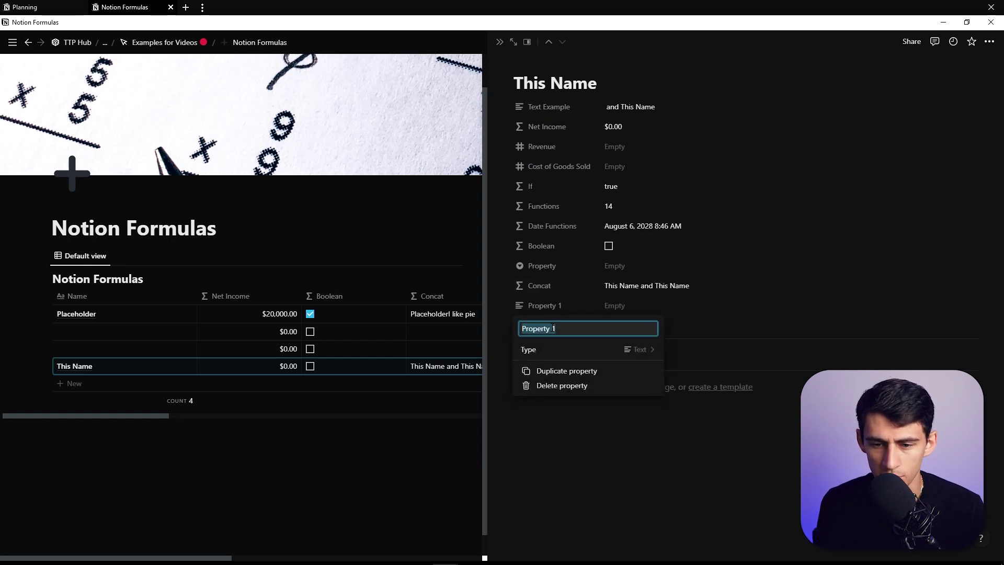
Make To Number a formula property: toNumber(prop("Date Functions"))
left_click(554, 349)
type("form")
key("Return")
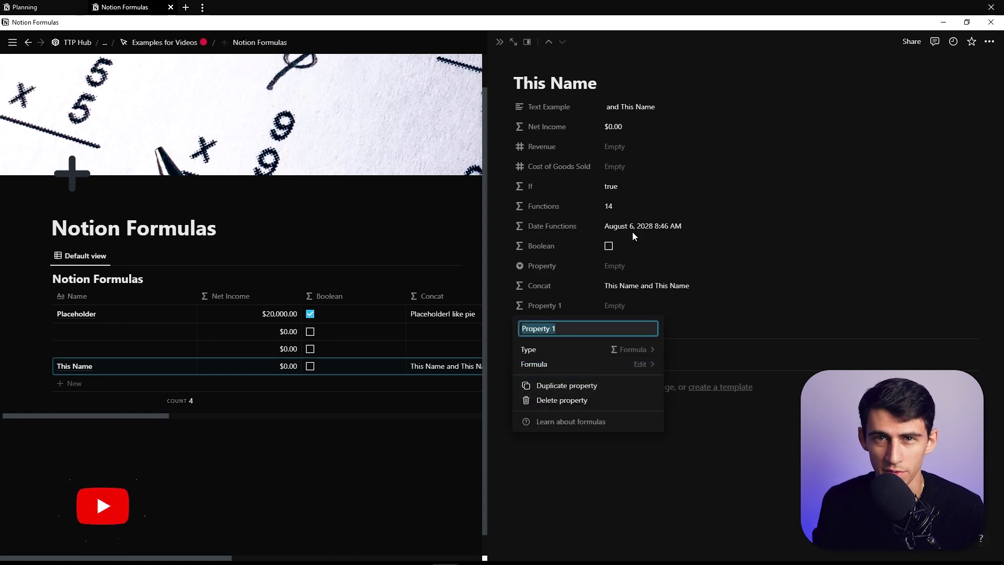
type("To")
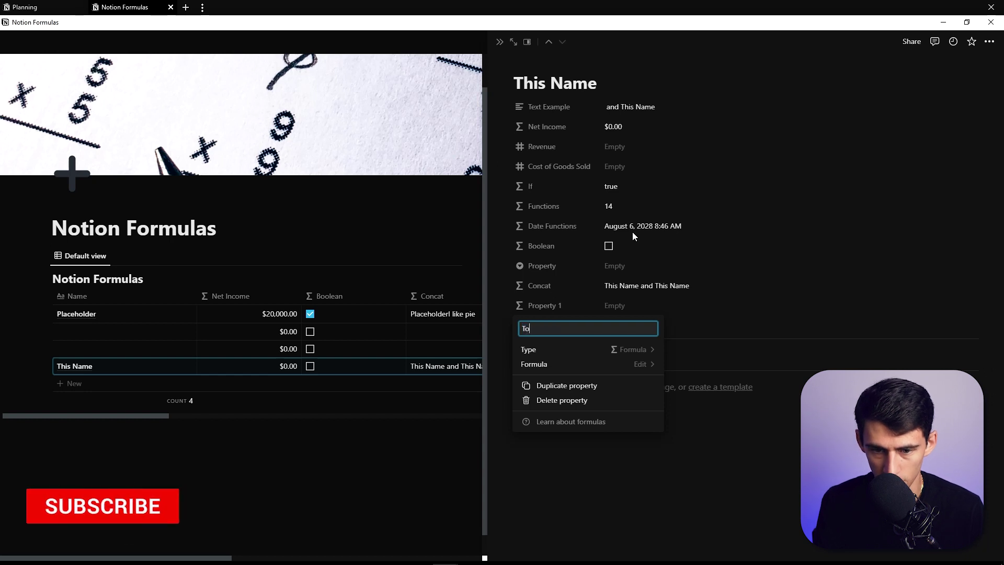
type(" Nu")
left_click(572, 365)
type("to")
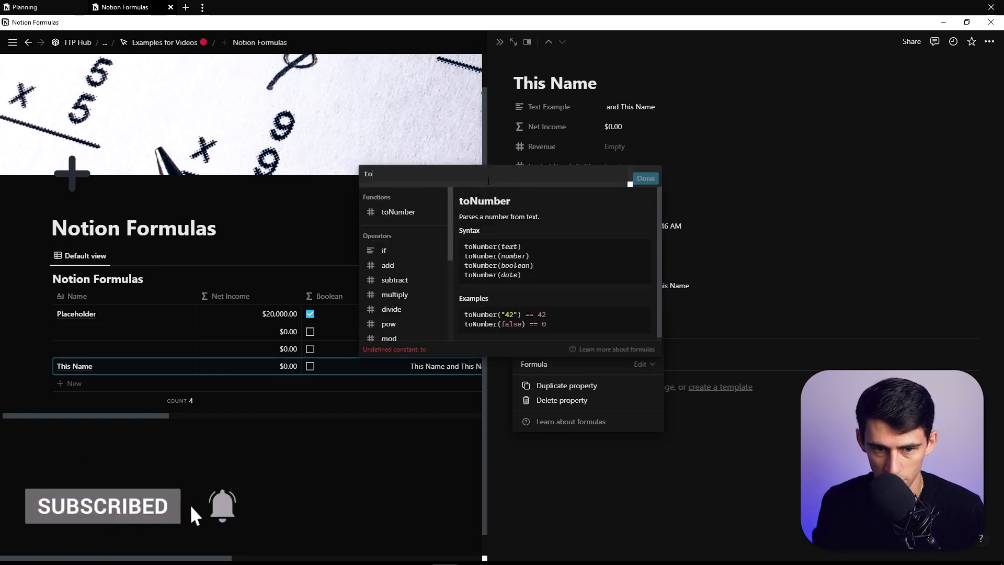
type("n")
key("Tab")
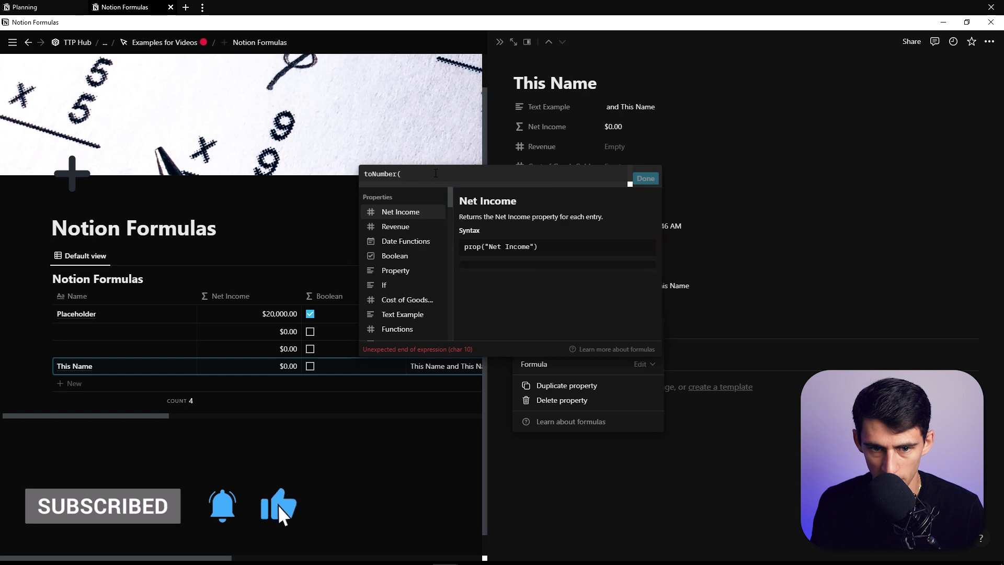
left_click(397, 241)
left_click(637, 179)
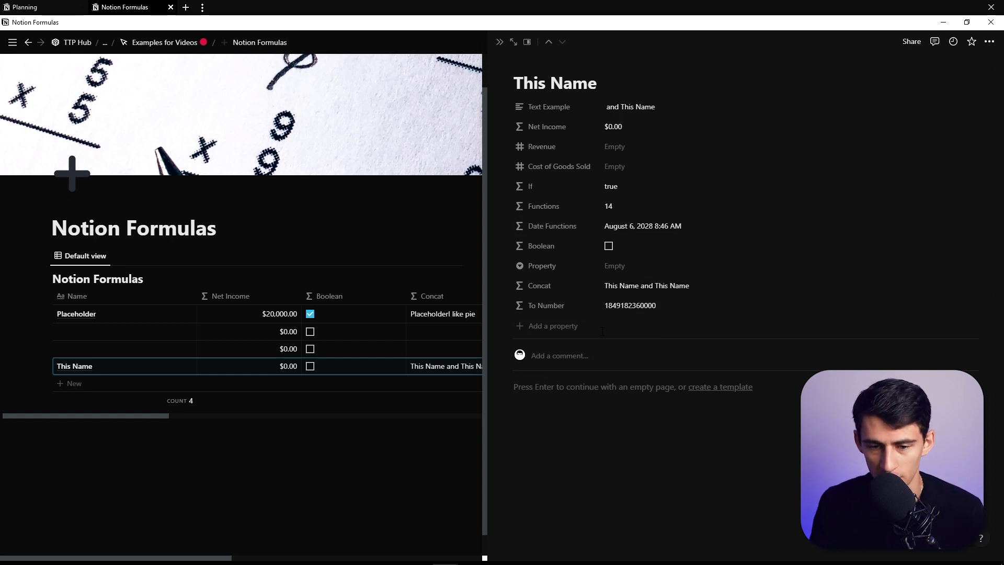
Duplicate the Date property as Date (1) and set it to August 7, 2022
left_click(555, 331)
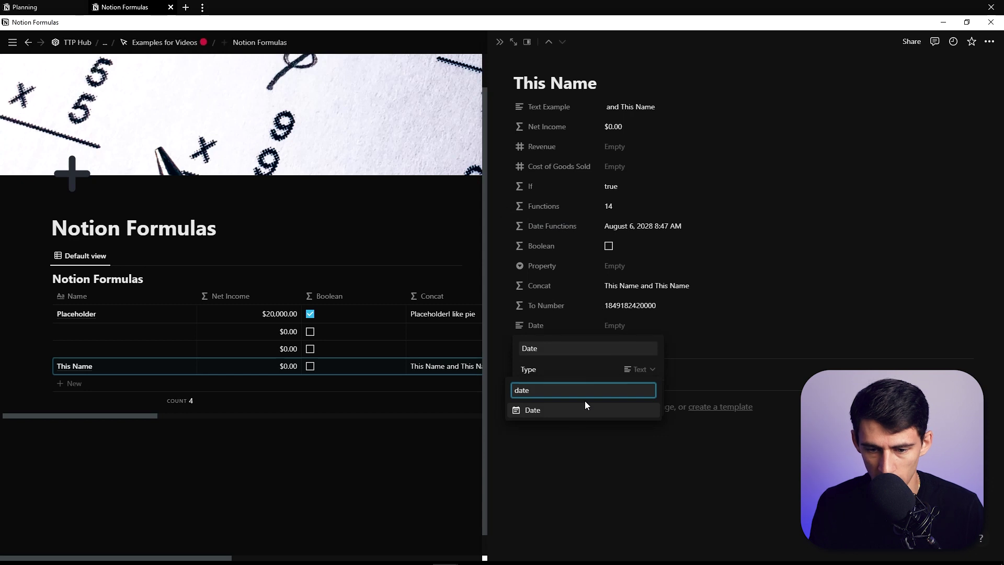
left_click(538, 309)
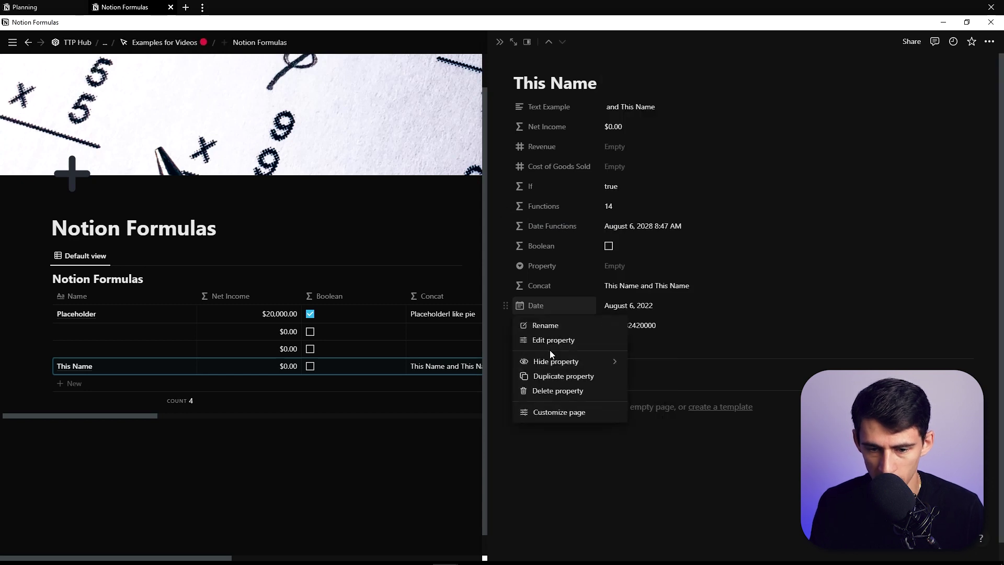
left_click(553, 375)
left_click(614, 326)
left_click(620, 135)
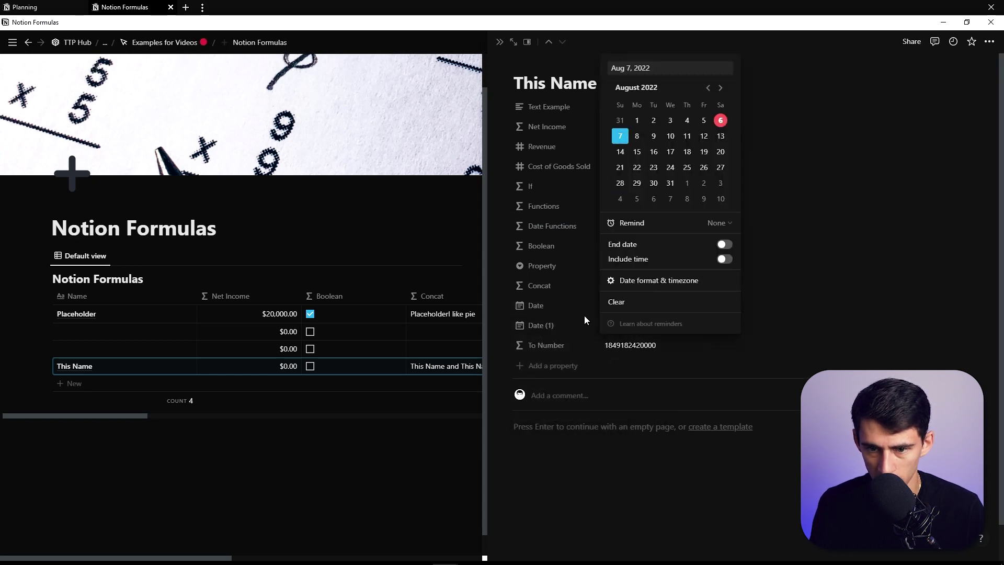
Change the To Number formula to toNumber(prop("Date")) - toNumber(prop("Date (1)"))
left_click(785, 346)
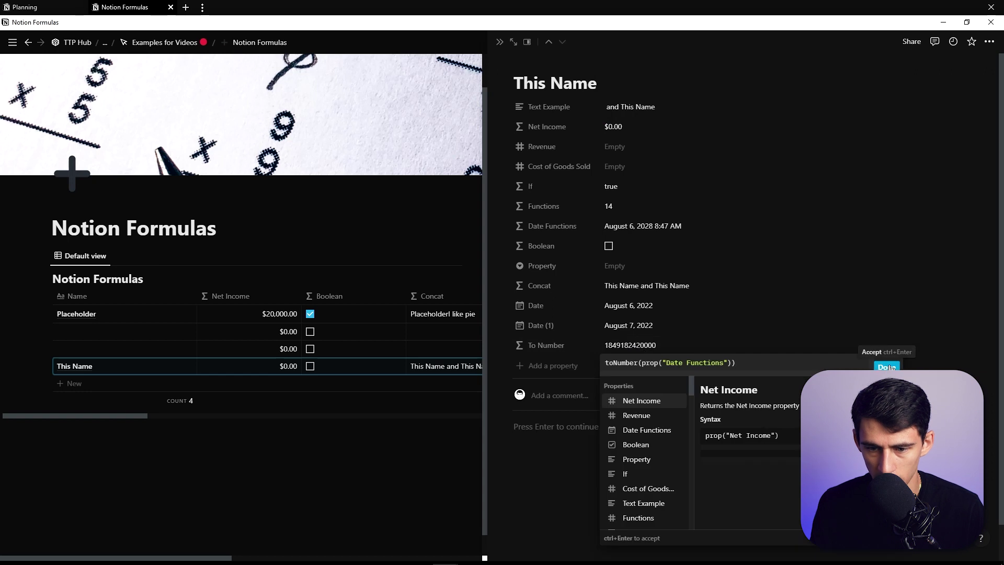
left_click_drag(737, 363, 664, 361)
key("BackSpace")
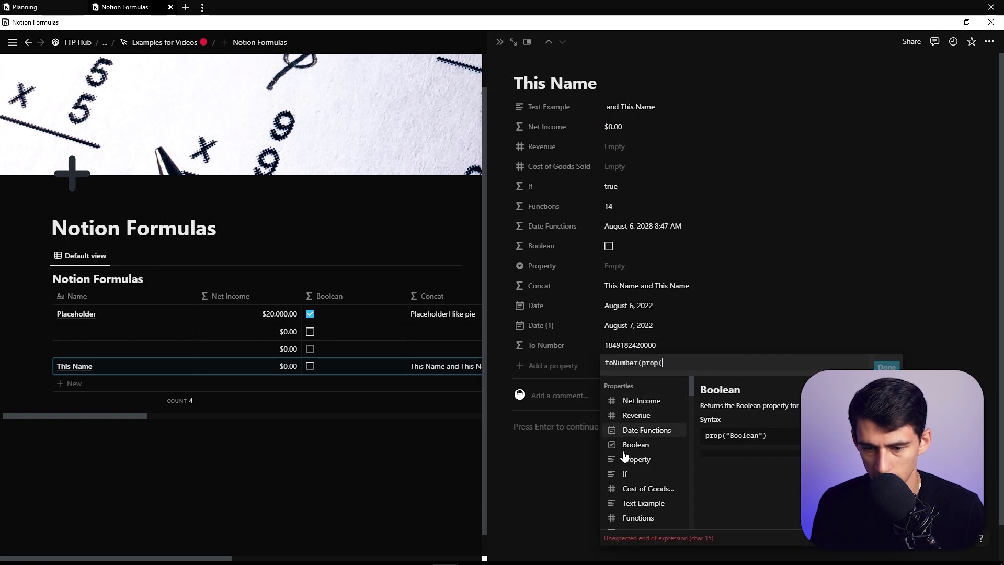
key("BackSpace")
key("BackSpace")
key("BackSpace")
scroll(636, 455, "down", 1)
left_click(632, 510)
type("\"Date\")-")
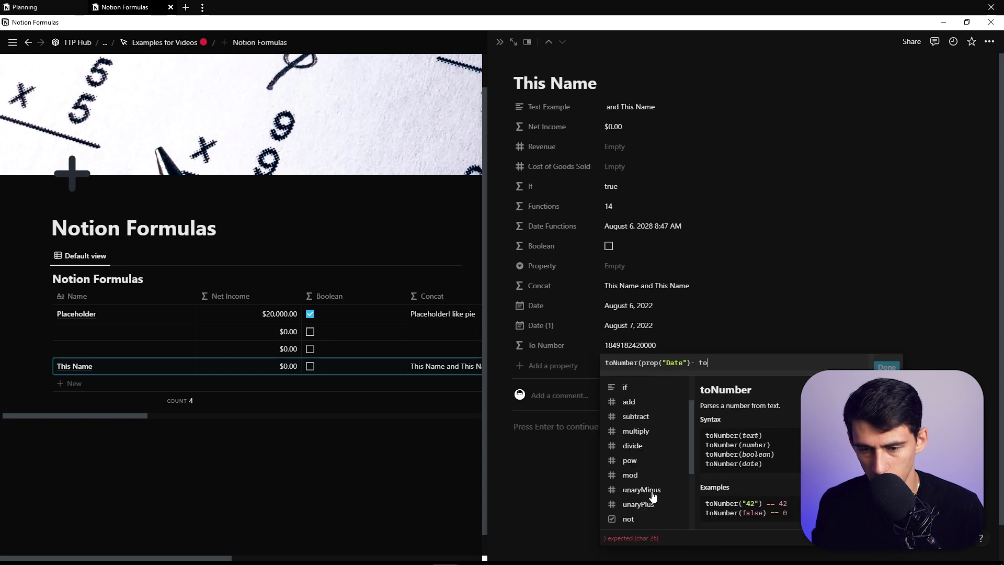
type("toNumber(")
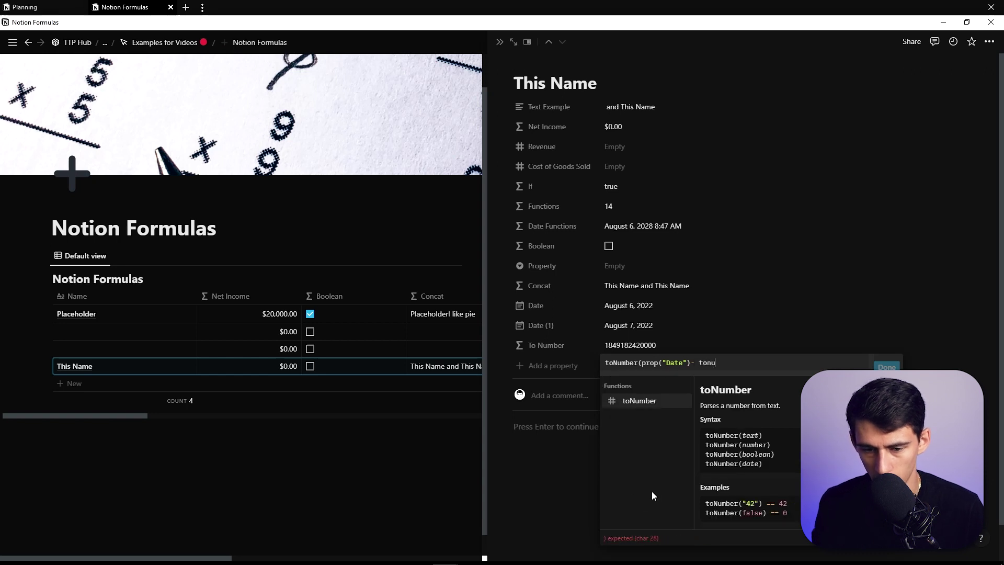
left_click(664, 430)
left_click(694, 363)
type(")")
key("End")
type(")")
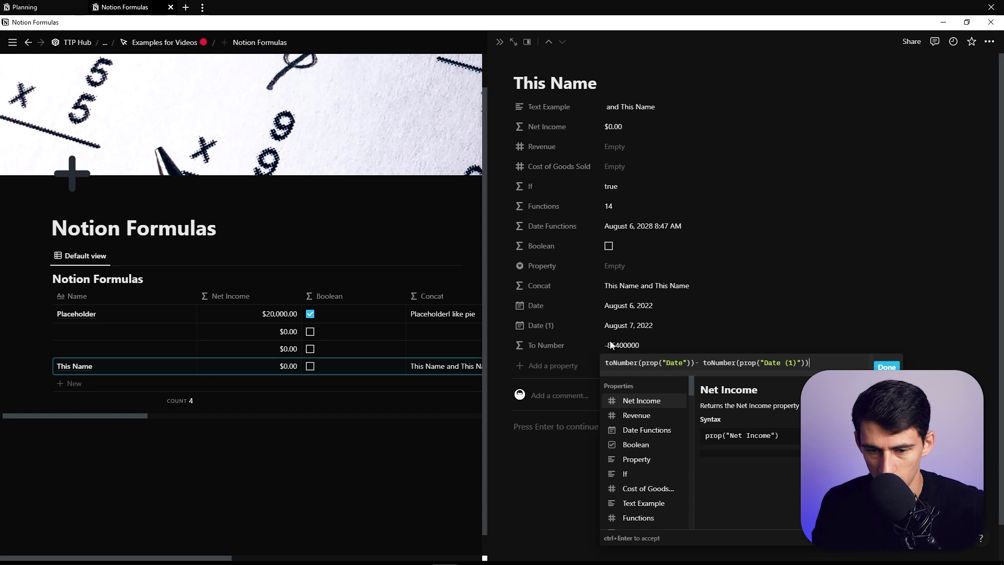
key("ctrl+Return")
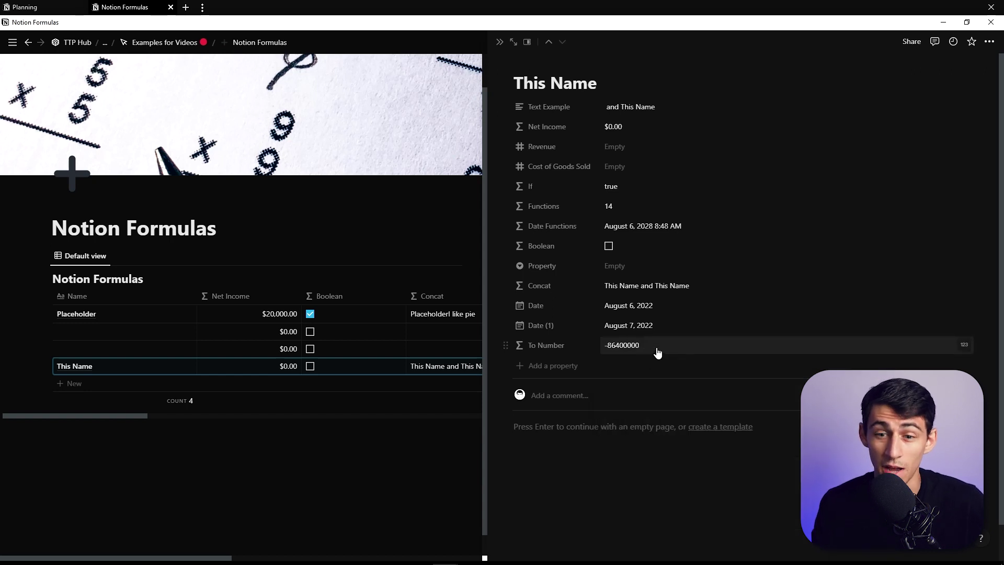
Close the This Name preview and open Card 1 from the Client Project Dashboard
left_click(500, 41)
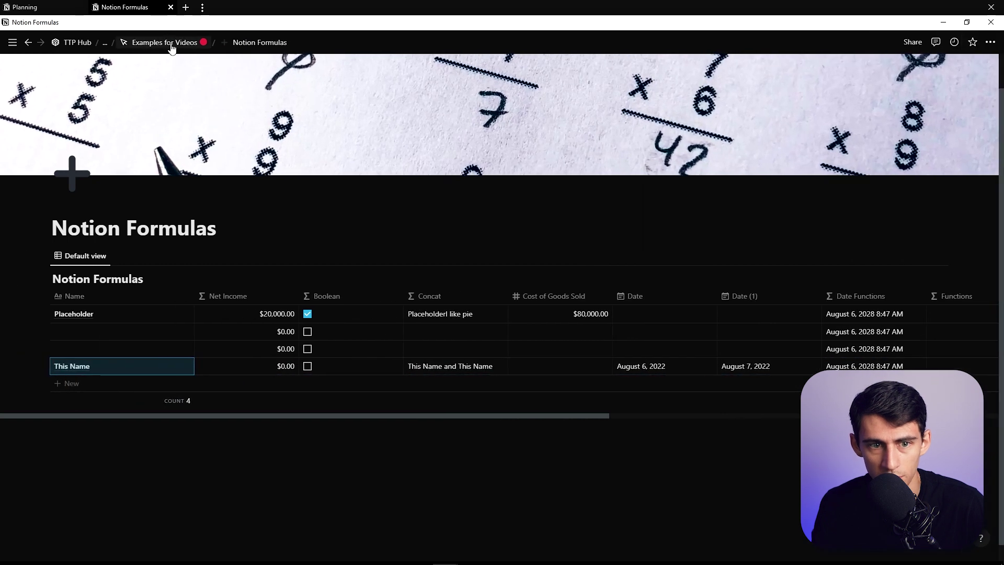
left_click(171, 44)
left_click(136, 282)
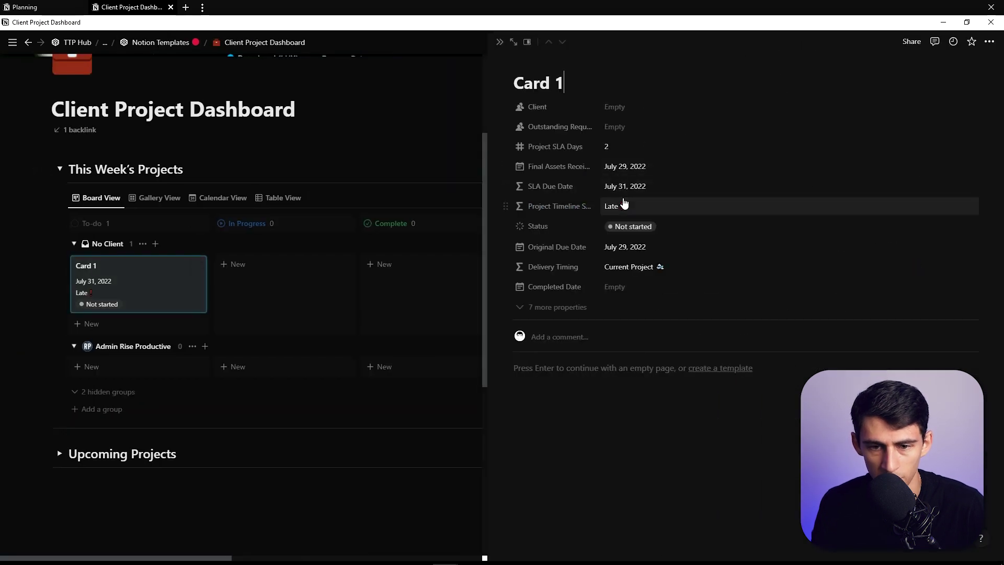
Review Card 1's Delivery Timing, SLA and Project Timeline Status formulas without changes
left_click(833, 267)
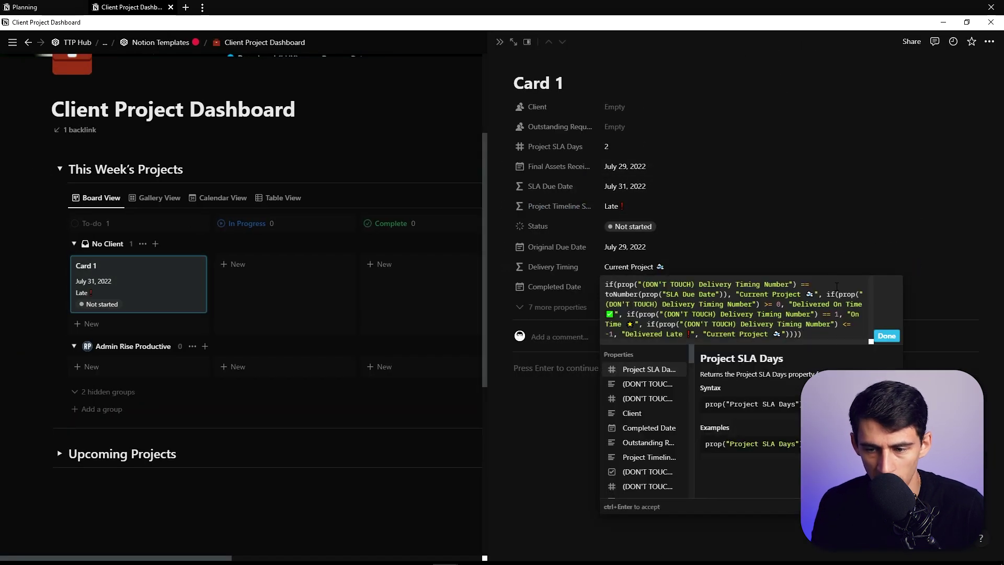
left_click(579, 309)
scroll(699, 183, "down", 1)
left_click(560, 254)
left_click(594, 285)
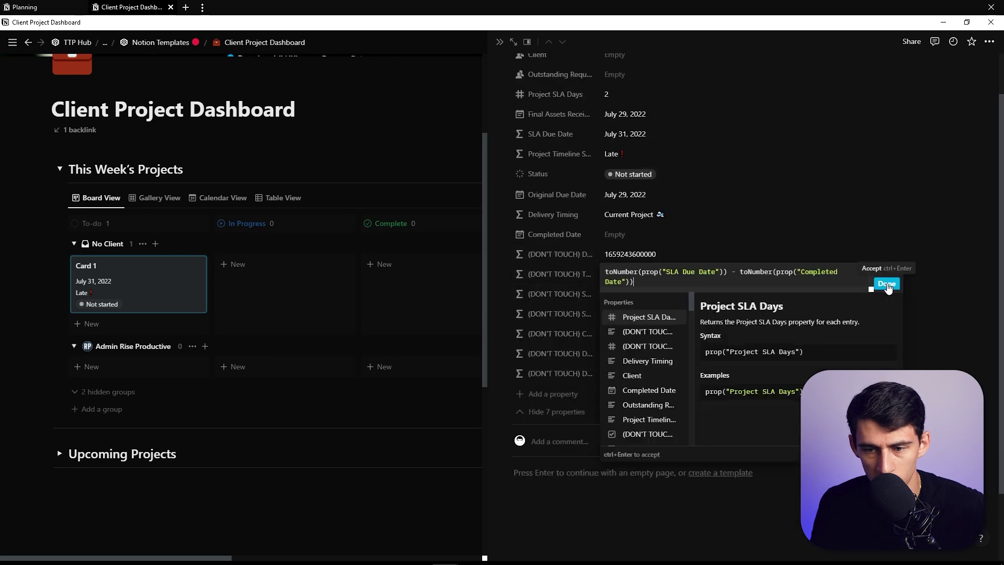
left_click(888, 286)
scroll(657, 153, "up", 1)
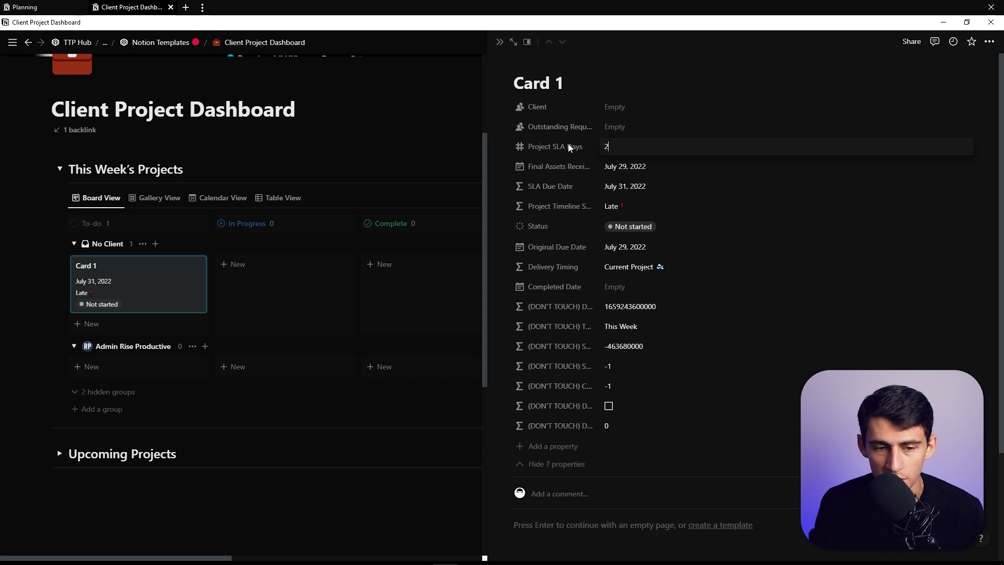
left_click(701, 153)
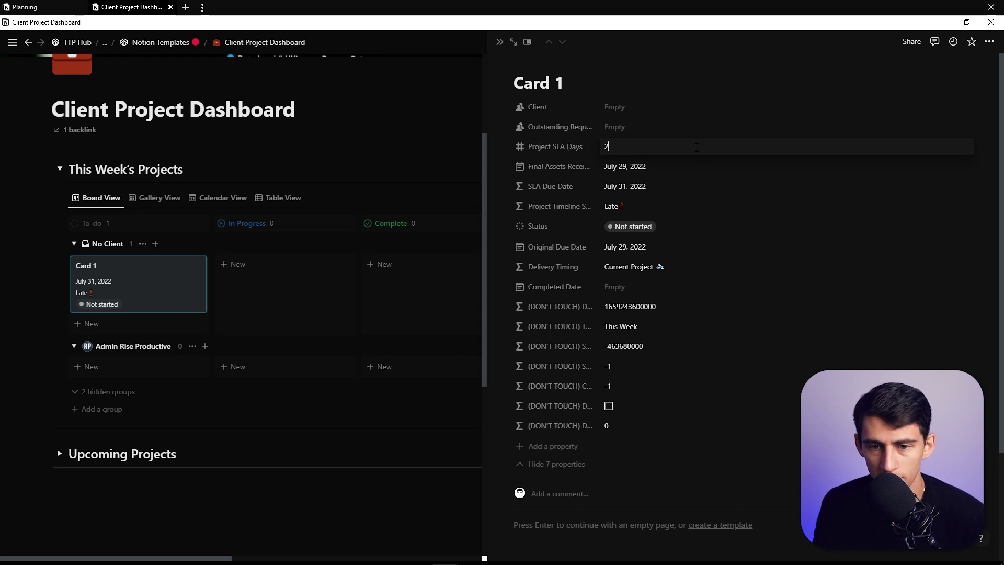
left_click(639, 204)
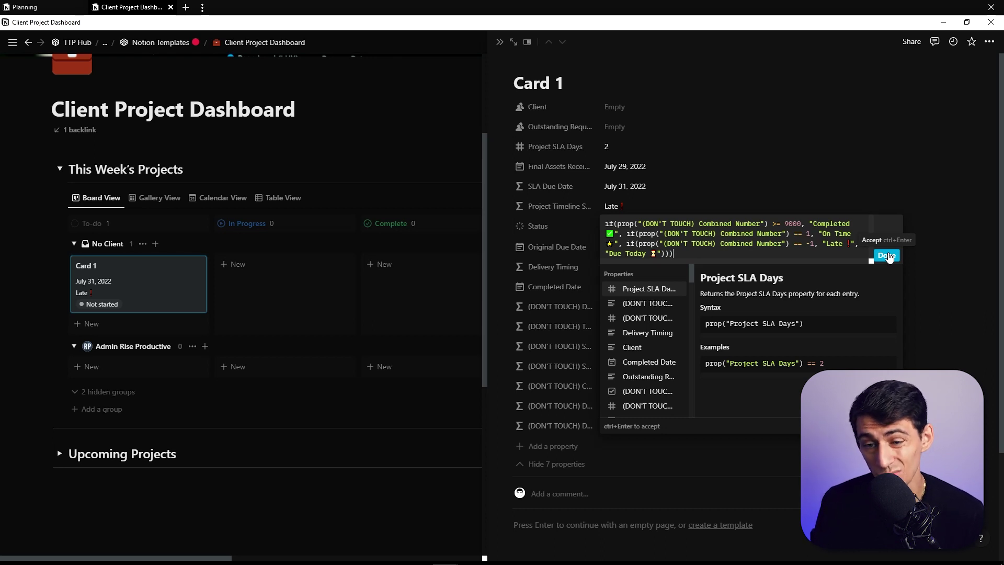
left_click(887, 256)
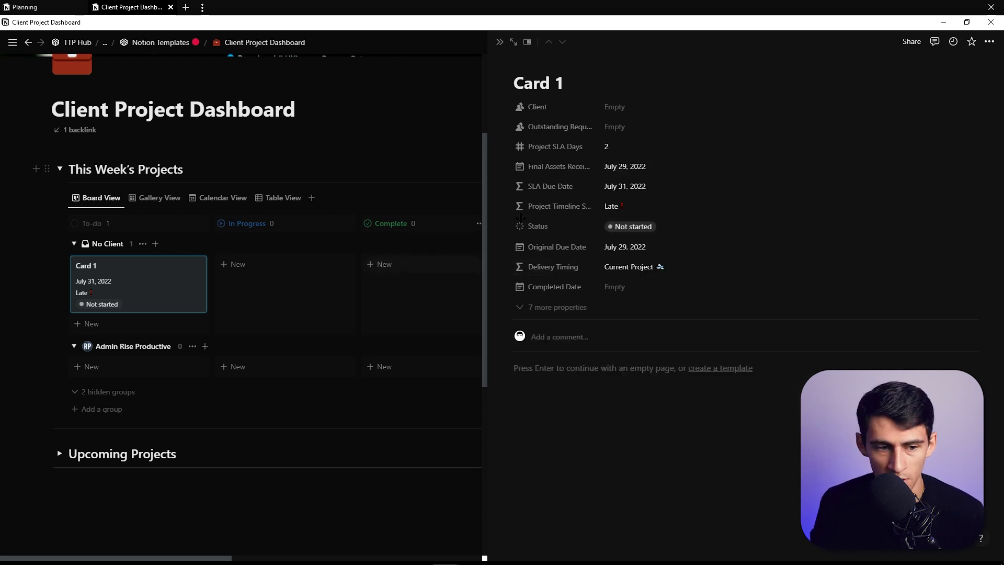
Set Final Assets Received to August 4, 2022 and re-enter Project SLA Days
left_click(680, 169)
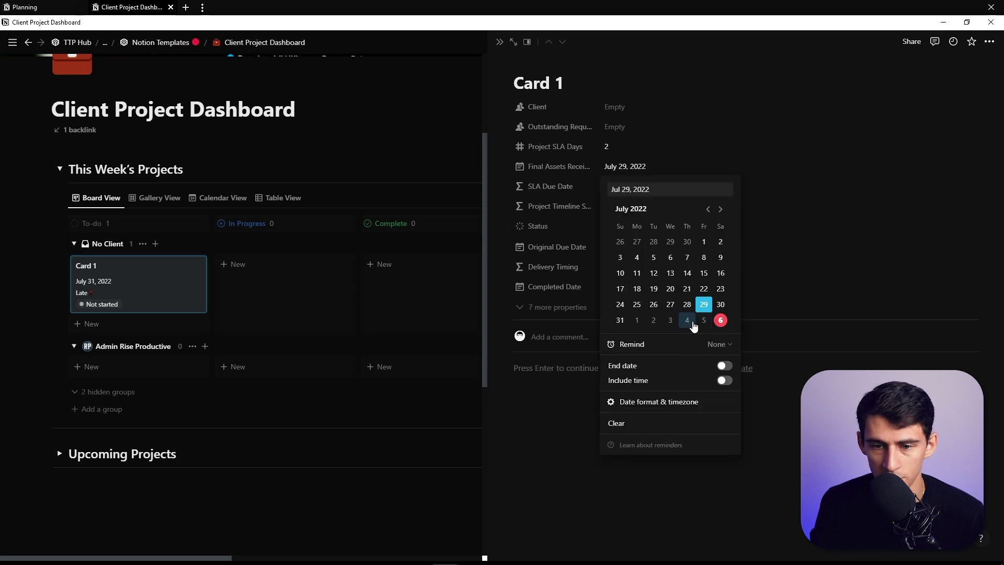
left_click(688, 321)
left_click(535, 221)
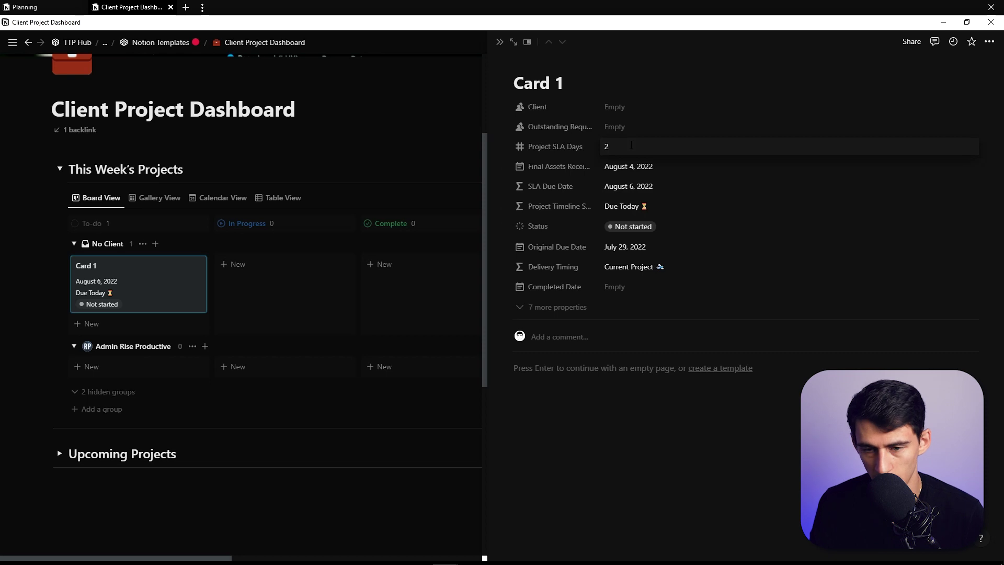
type("3")
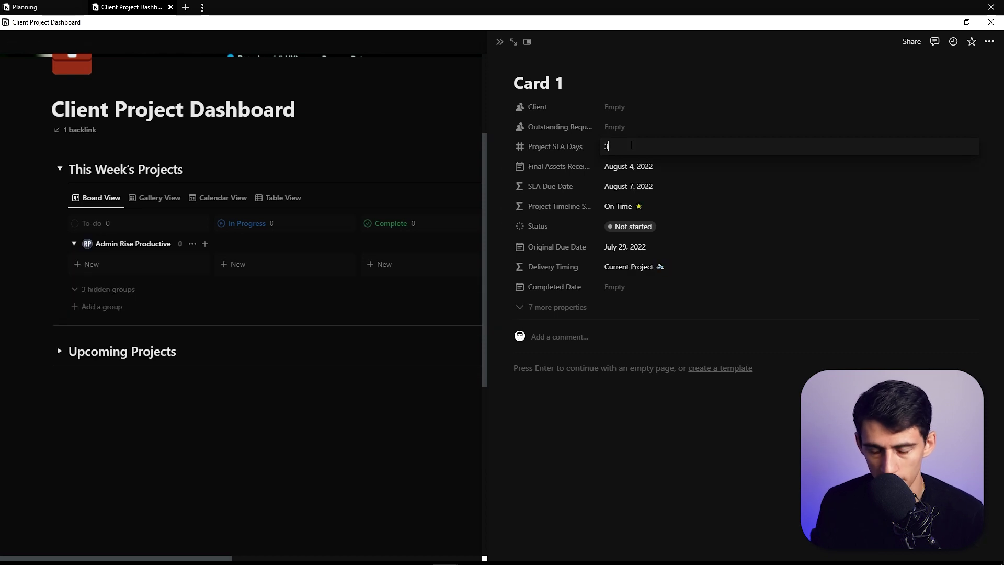
key("BackSpace")
type("1")
key("BackSpace")
type("2")
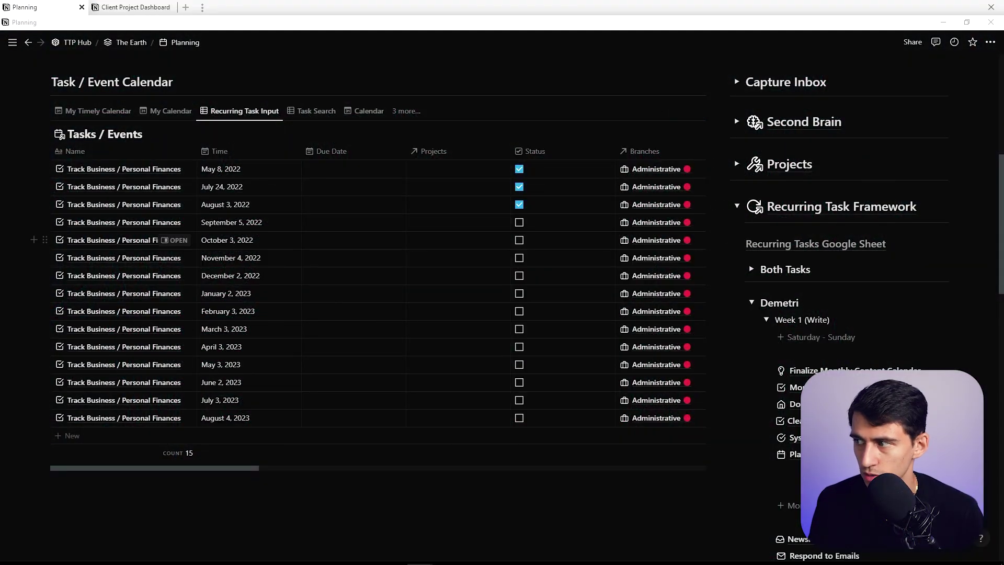
Maximize Google Sheets and copy the task name from cell A2
double_click(567, 160)
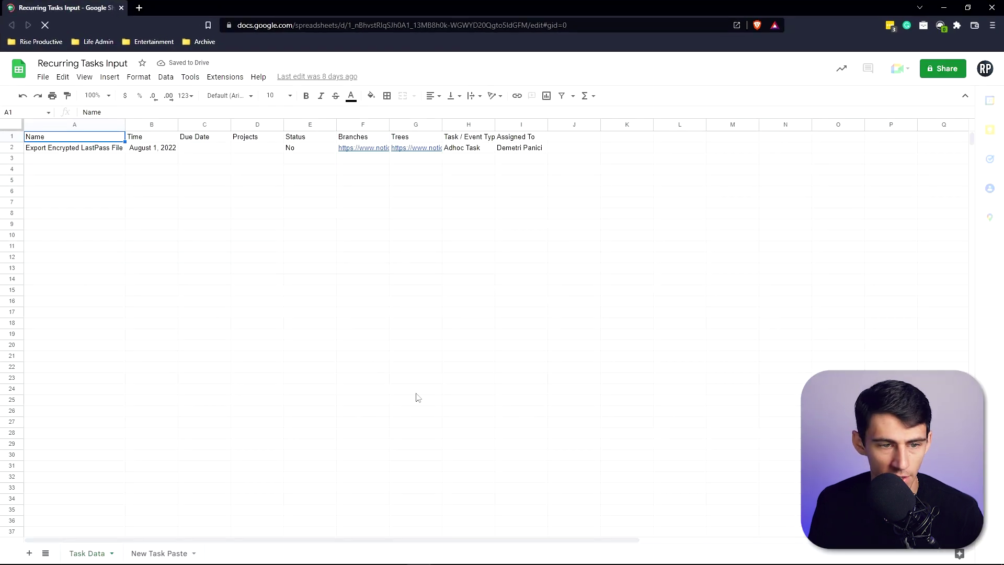
left_click(72, 149)
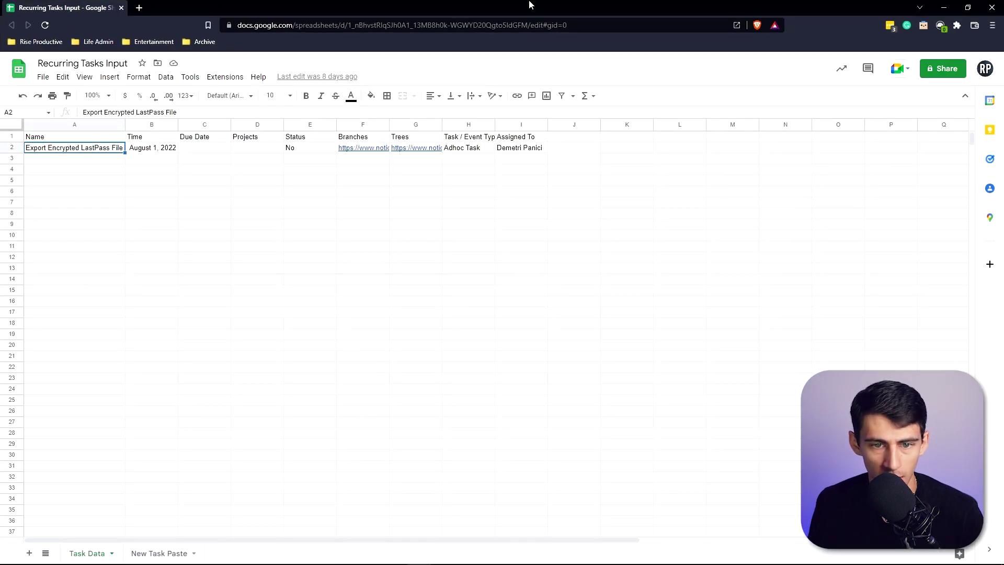
triple_click(86, 151)
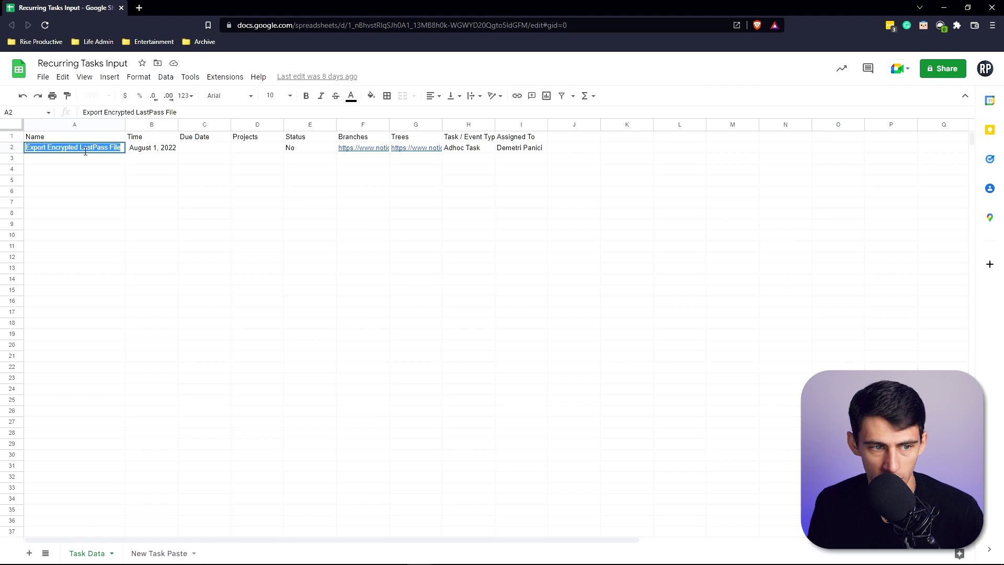
key("alt+Tab")
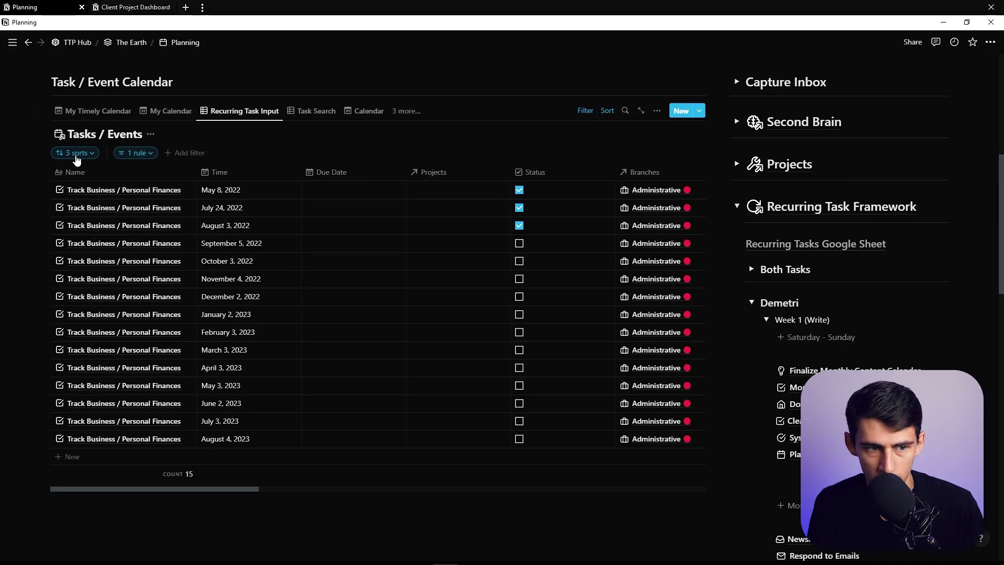
Paste the copied task into the Planning table, keeping the August 8 row
left_click(130, 161)
type("Export Encrypted LastPass File")
left_click(392, 260)
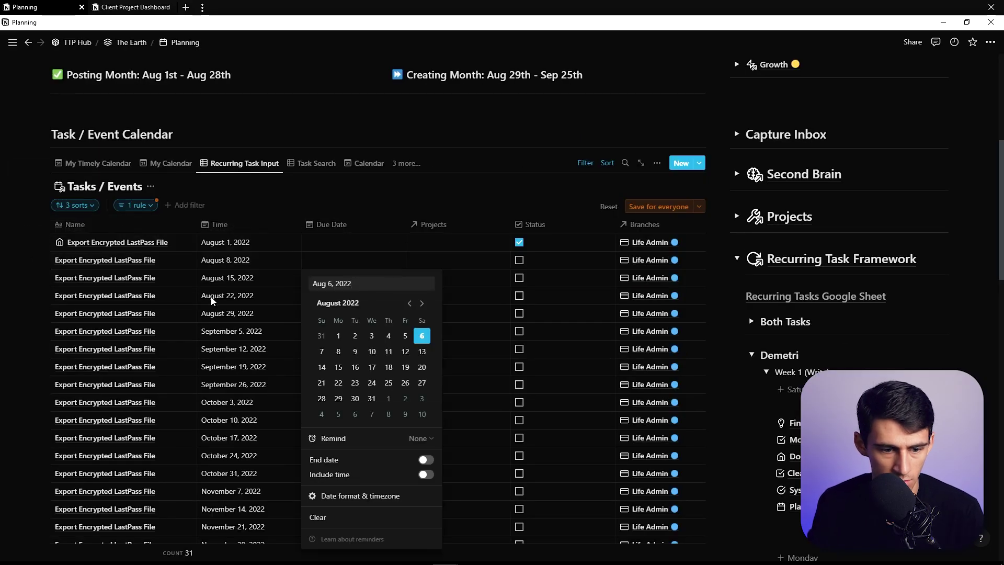
key("Escape")
scroll(373, 299, "down", 2)
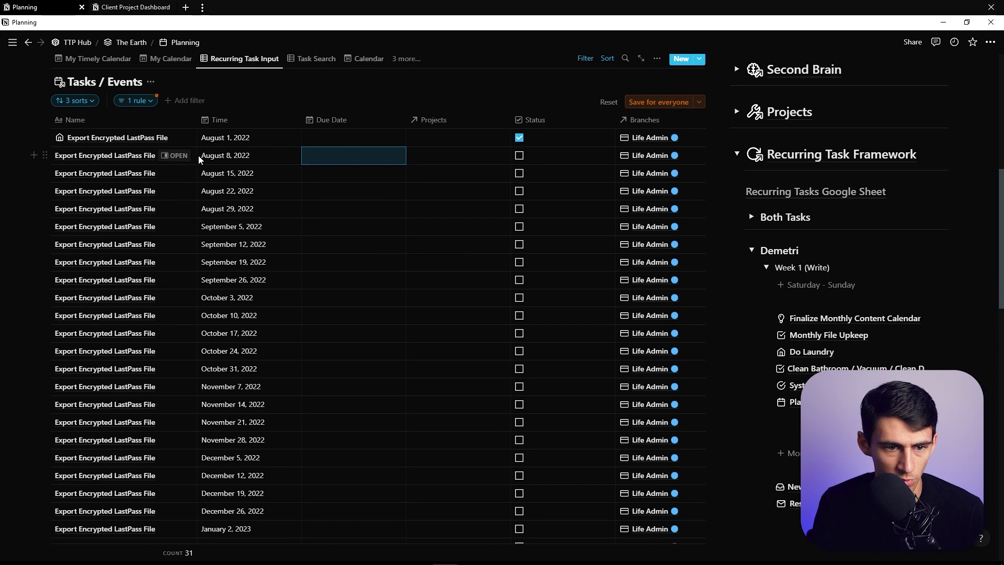
right_click(114, 262)
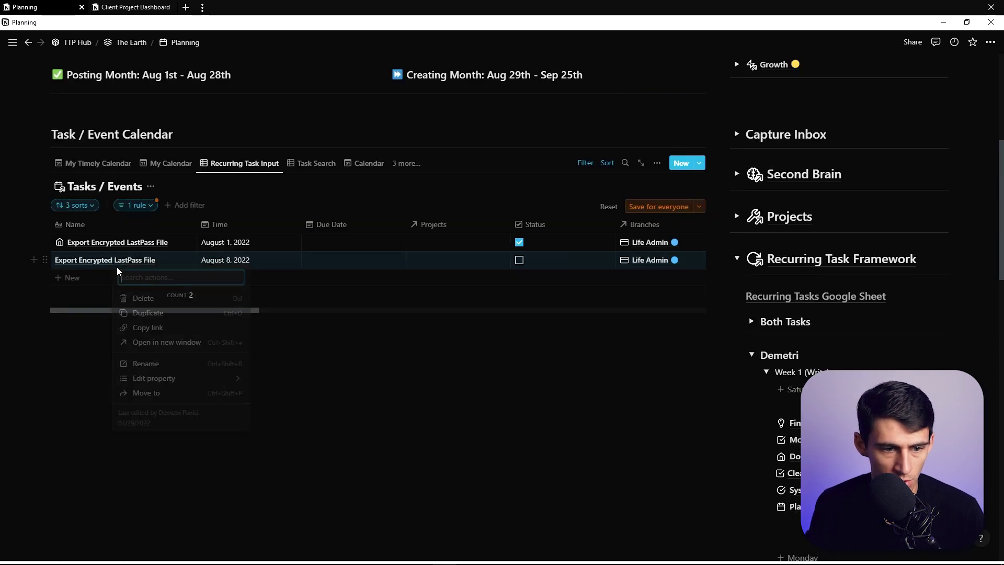
left_click(108, 261)
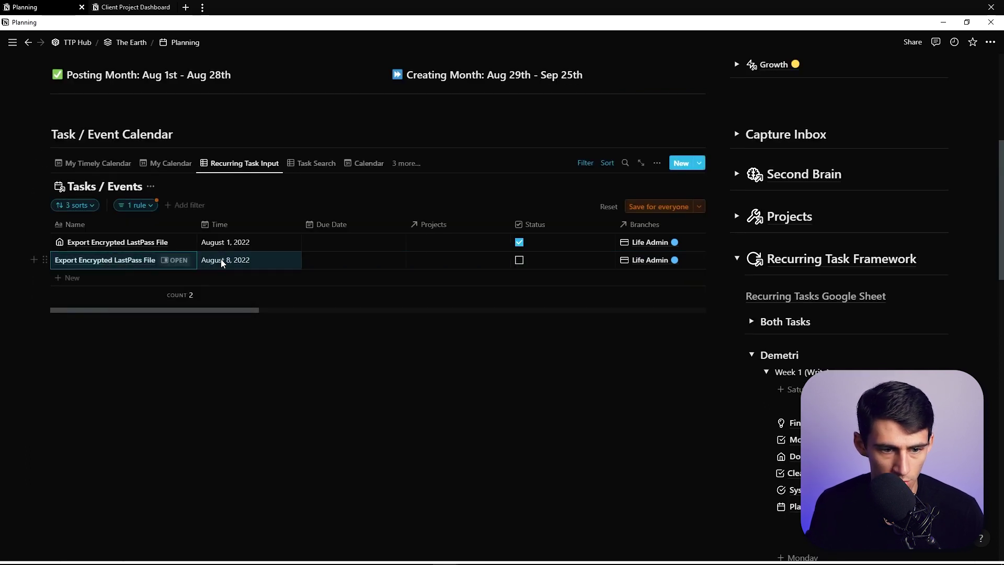
scroll(611, 264, "right", 5)
scroll(544, 266, "right", 5)
scroll(623, 269, "right", 2)
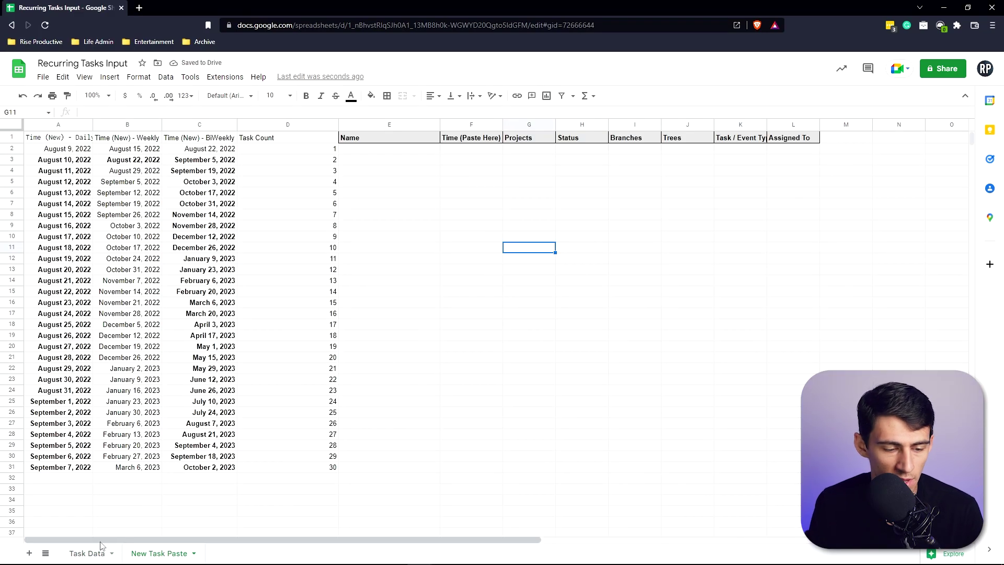
Paste the task row into E2 of New Task Paste and clear its F2 date
left_click(82, 553)
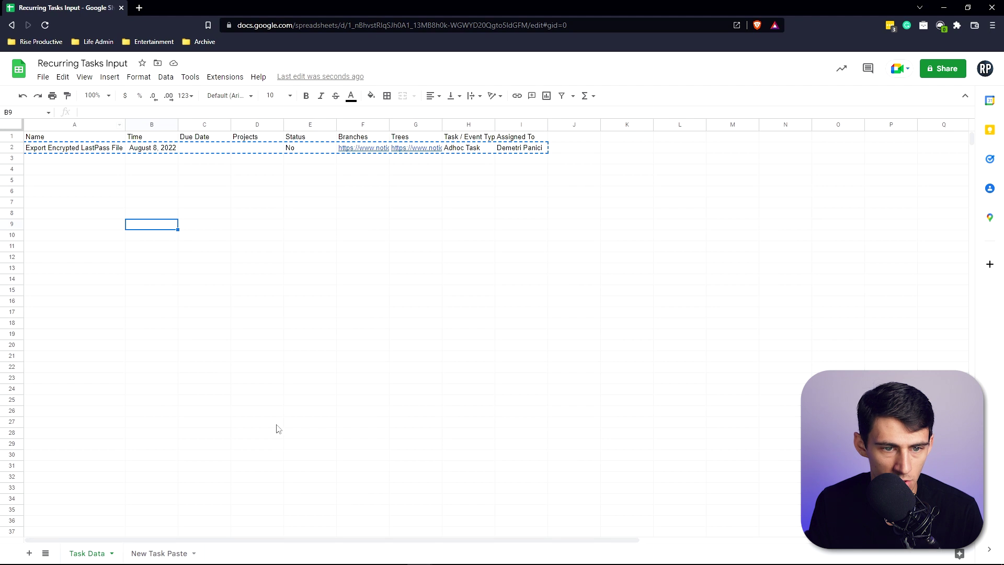
left_click(159, 553)
left_click(390, 149)
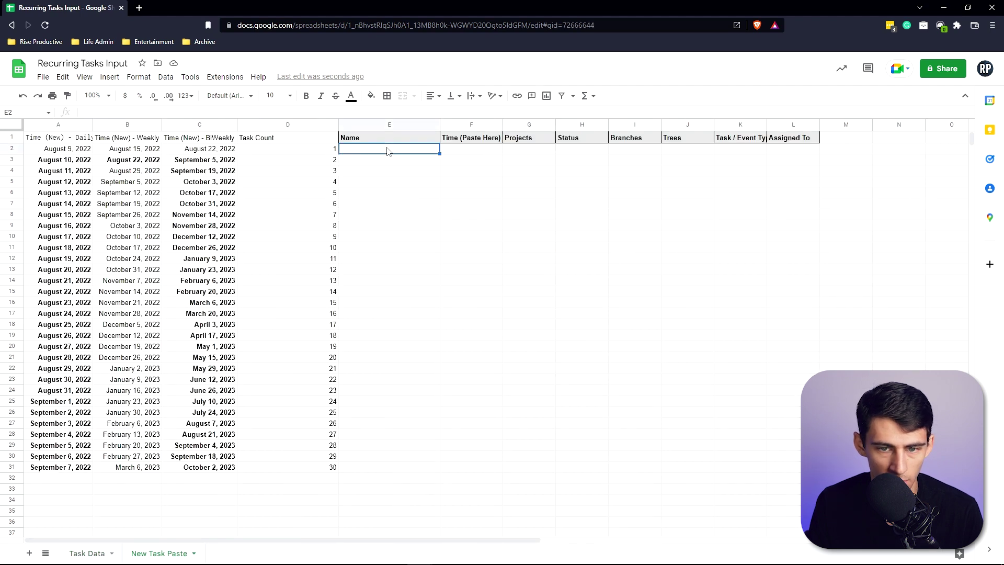
key("ctrl+v")
key("Right")
key("Delete")
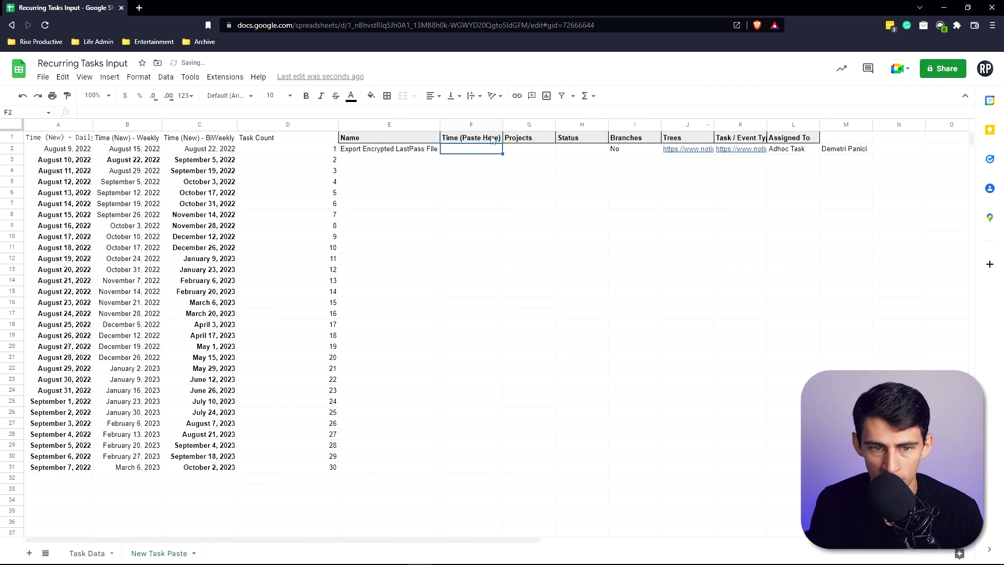
Compare the Task Data row with the daily, weekly and biweekly date formulas
left_click(84, 553)
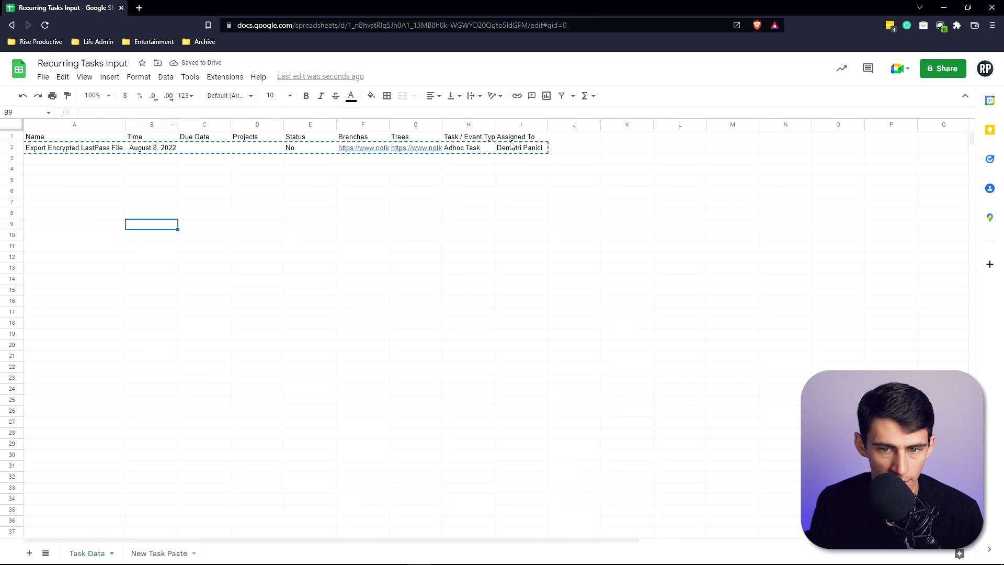
key("ctrl+Page_Down")
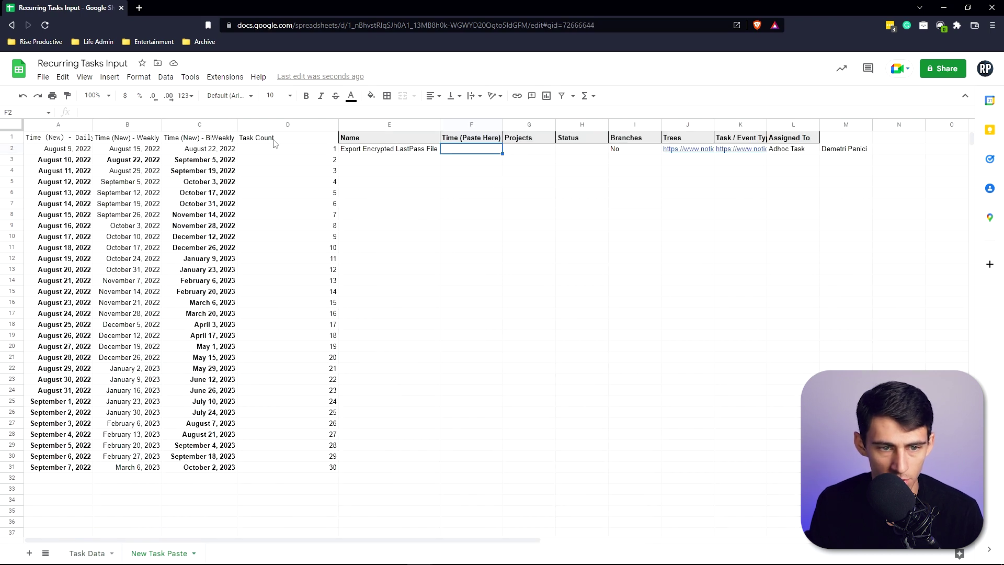
left_click(43, 150)
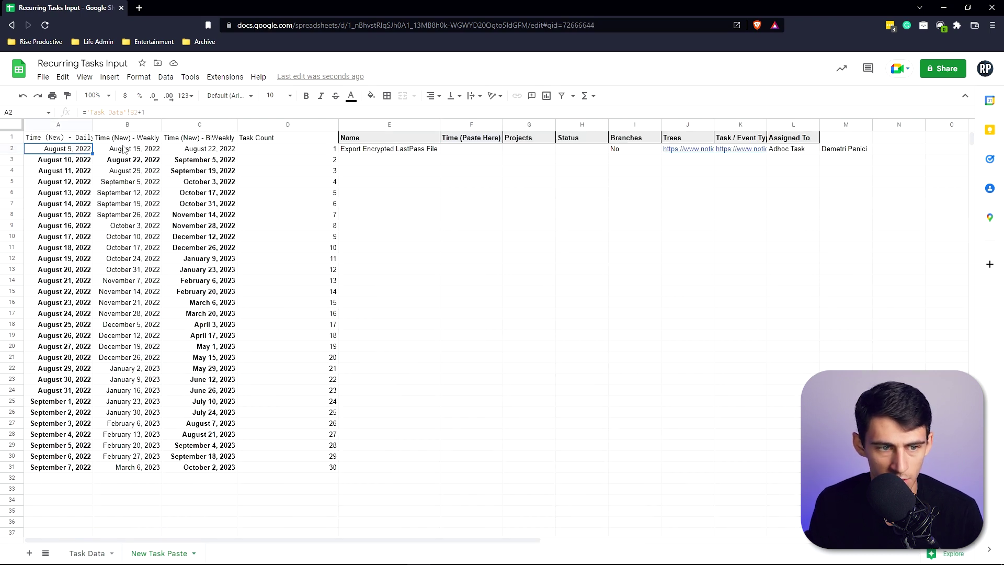
left_click(126, 150)
left_click(228, 149)
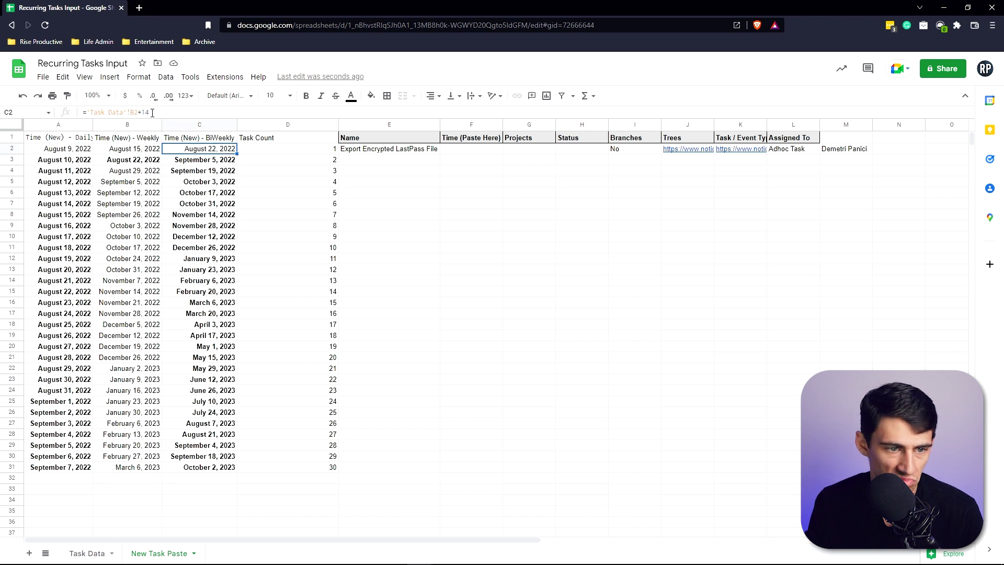
Paste weekly dates B2:B31 as values into F2:F31 and fill the task name down
left_click(130, 150)
key("ctrl+shift+Down")
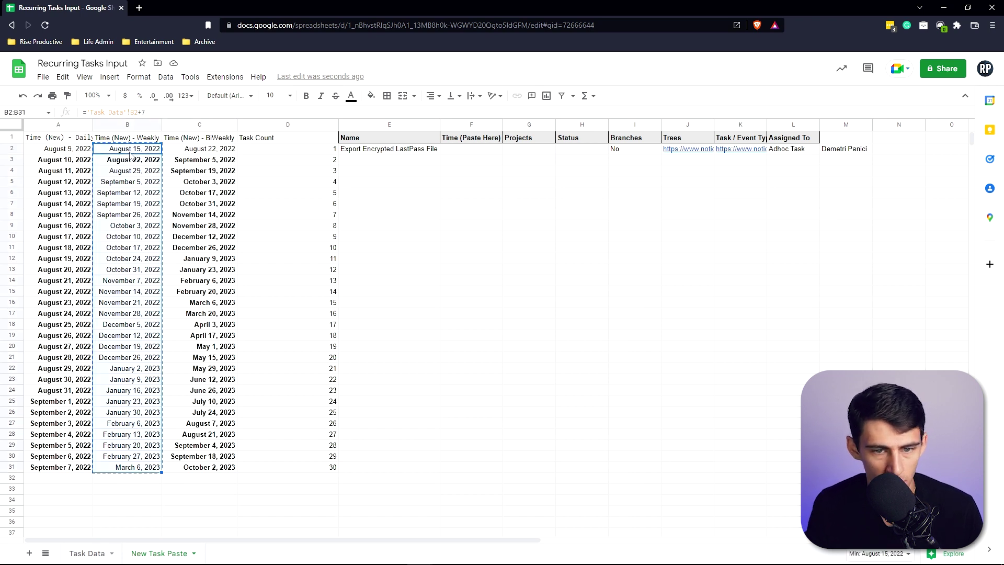
left_click(471, 151)
type("August 15, 2022 8/22/2022 8/29/2022 9/5/2022 9/12/2022 9/19/2022 9/26/2022 10/3/2022 10/10/2022 10/17/2022 10/24/2022 10/31/2022 11/7/2022 11/14/2022 11/21/2022 11/28/2022 12/5/2022 12/12/2022 12/19/2022 12/26/2022 1/2/2023 1/9/2023 1/16/2023 1/23/2023 1/30/2023 2/6/2023 2/13/2023 2/20/2023 2/27/2023 3/6/2023")
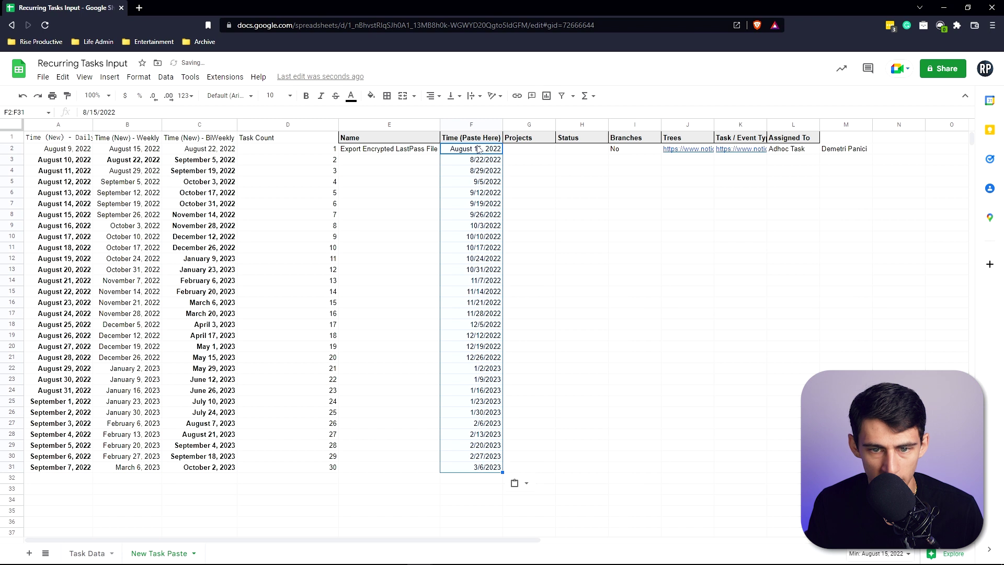
left_click(435, 149)
double_click(440, 154)
Shift row 2 values left, fill Status through Assigned To to row 31, and copy E2:L31
left_click(527, 149)
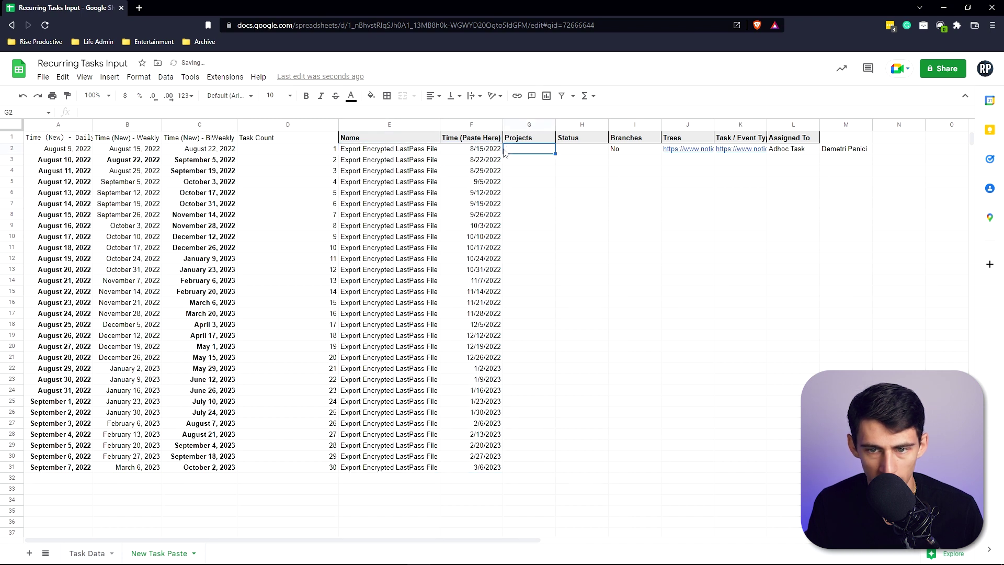
key("ctrl+alt+minus")
left_click(816, 149)
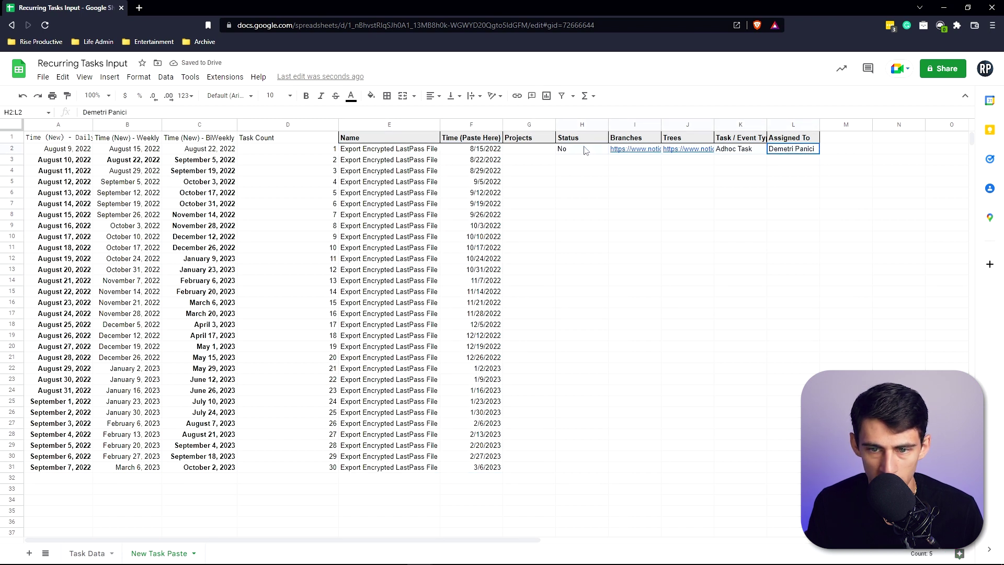
left_click(388, 149)
key("ctrl+shift+End")
key("ctrl+d")
key("alt+Tab")
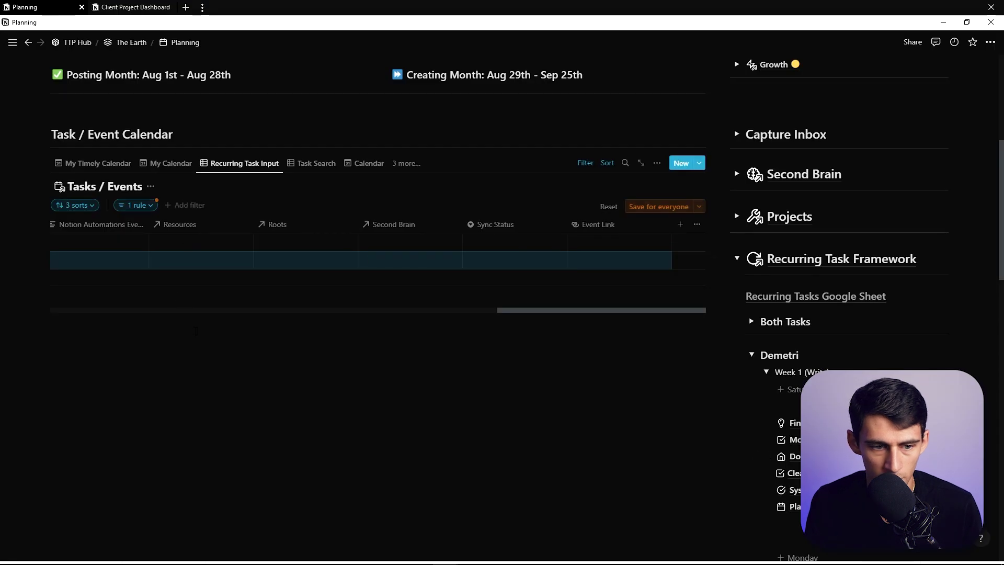
Paste the 30 tasks into Tasks / Events and fill their Branches with Life Admin
key("ctrl+v")
scroll(685, 286, "right", 10)
scroll(659, 282, "right", 2)
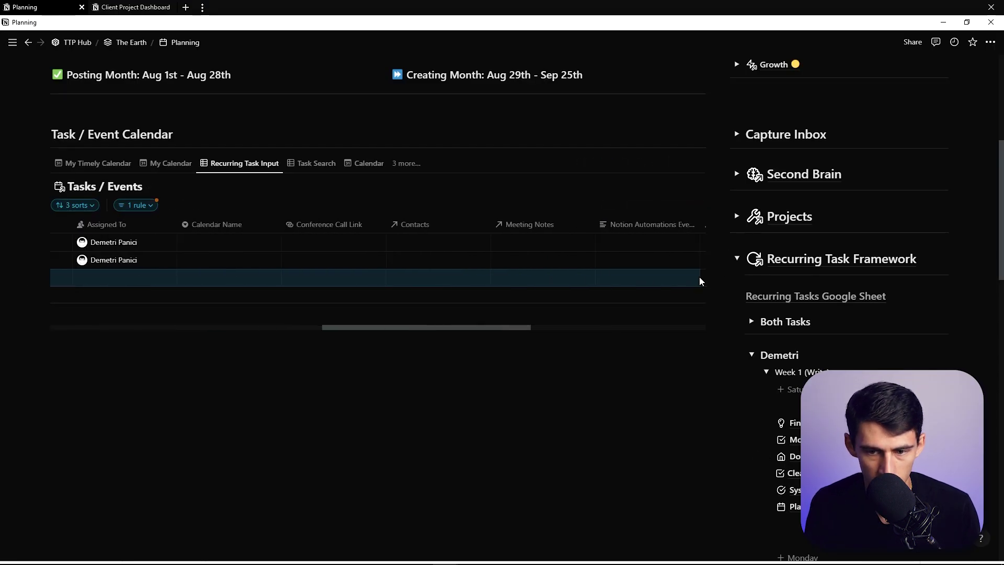
scroll(699, 280, "right", 8)
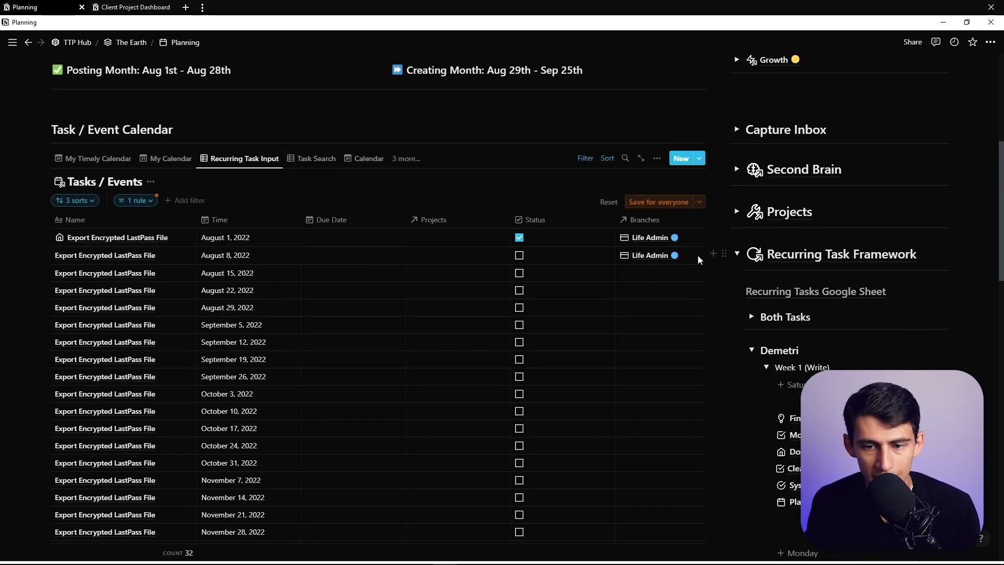
left_click(691, 271)
key("Escape")
key("Right")
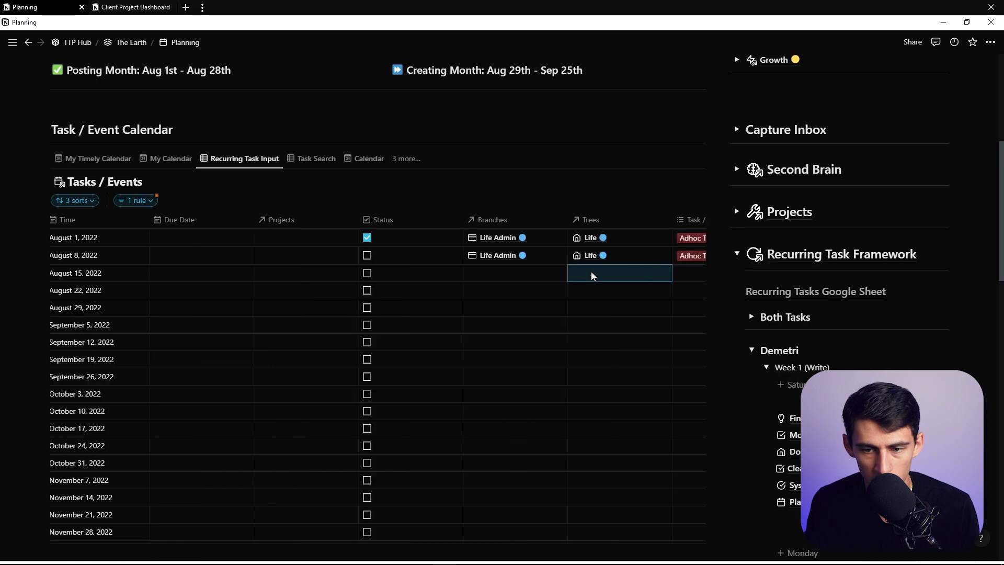
key("Up")
key("Left")
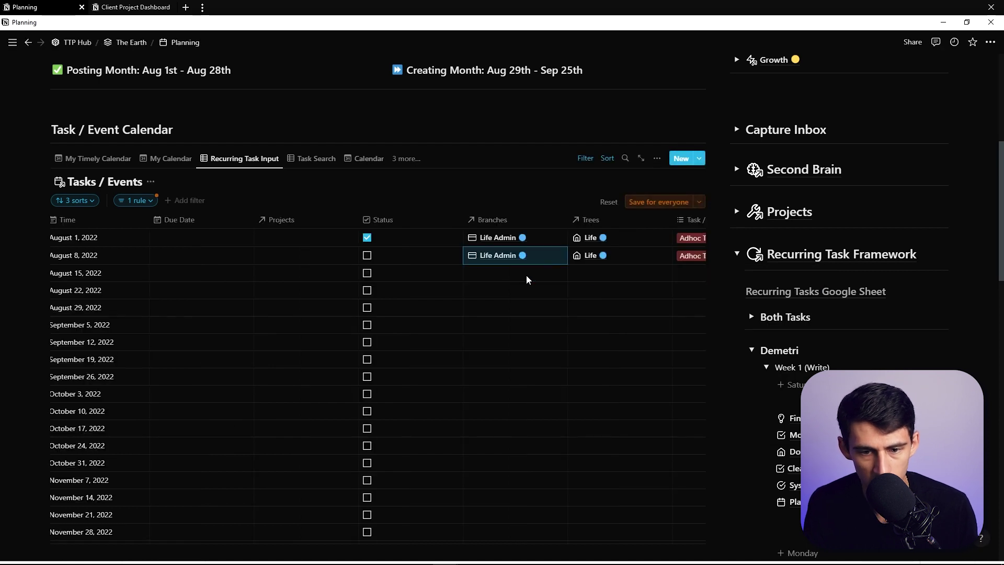
left_click(526, 279)
key("Escape")
scroll(526, 279, "down", 10)
left_click(523, 253, "shift")
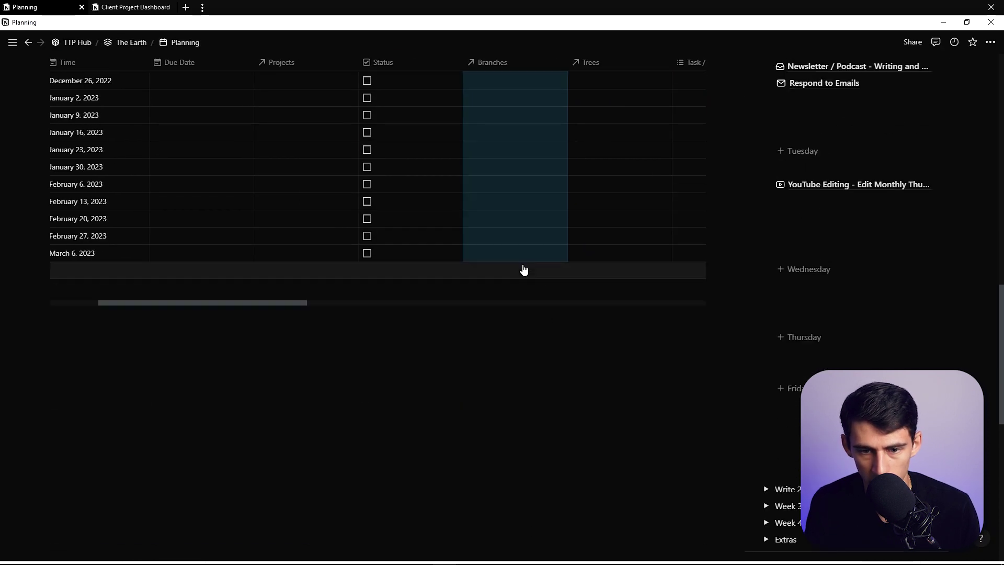
key("ctrl+v")
Copy the August 8 row's Life, Adhoc Task and assignee values into all new tasks
left_click(636, 204)
key("Escape")
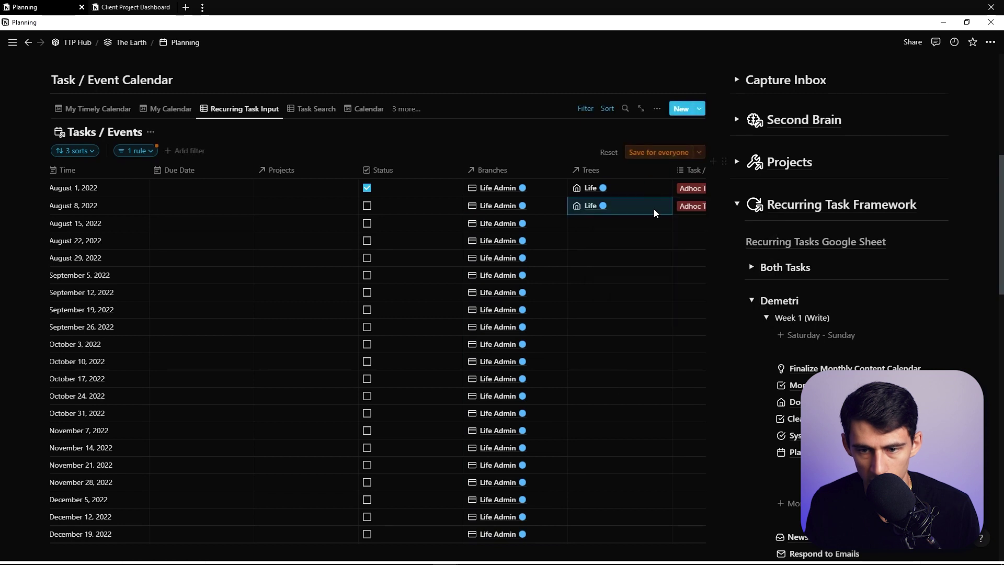
key("shift+Right")
key("shift+Right")
key("ctrl+v")
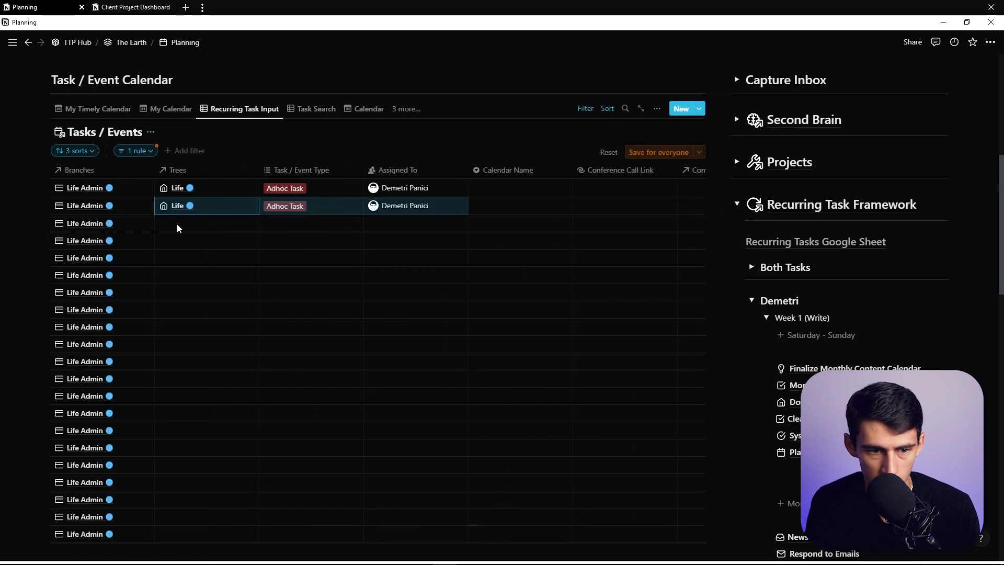
scroll(409, 223, "down", 10)
left_click(409, 182, "shift")
key("ctrl+v")
scroll(410, 229, "up", 15)
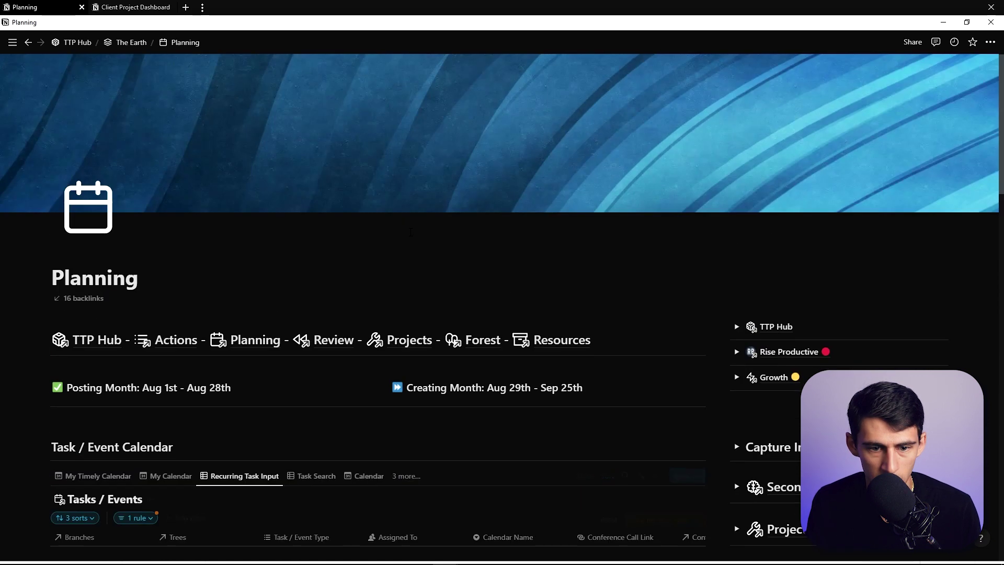
scroll(462, 471, "down", 10)
scroll(441, 346, "down", 5)
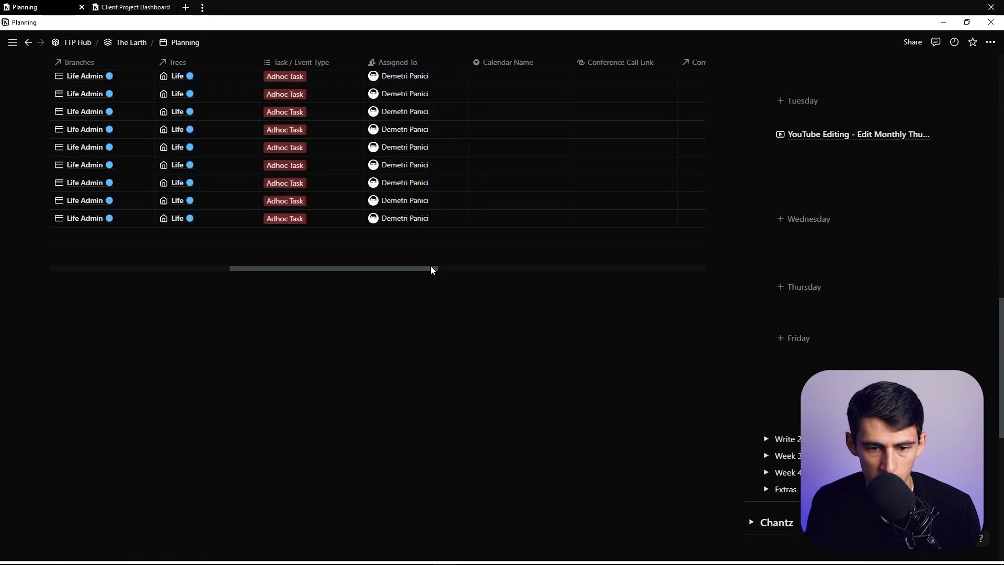
left_click(420, 555)
left_click(533, 506)
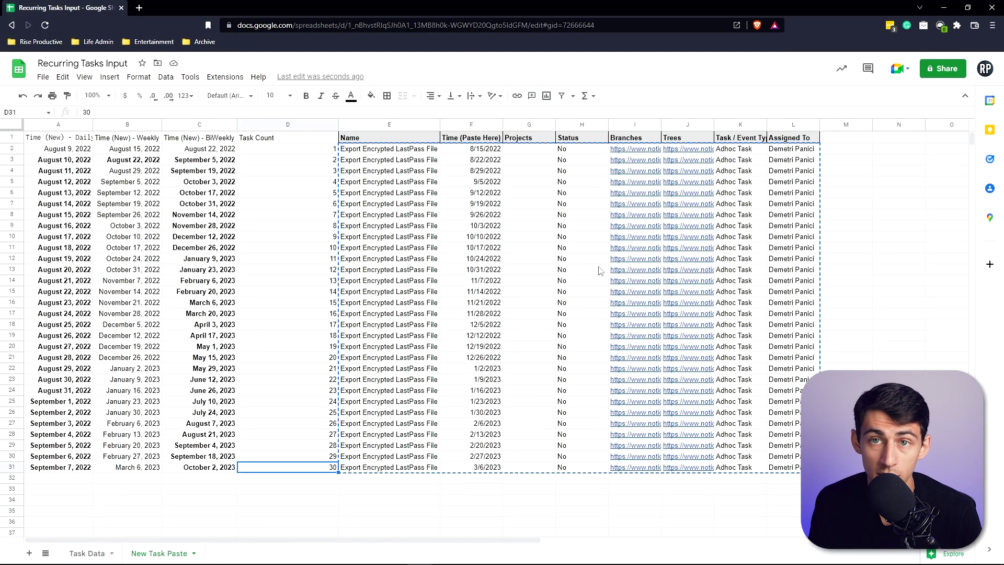